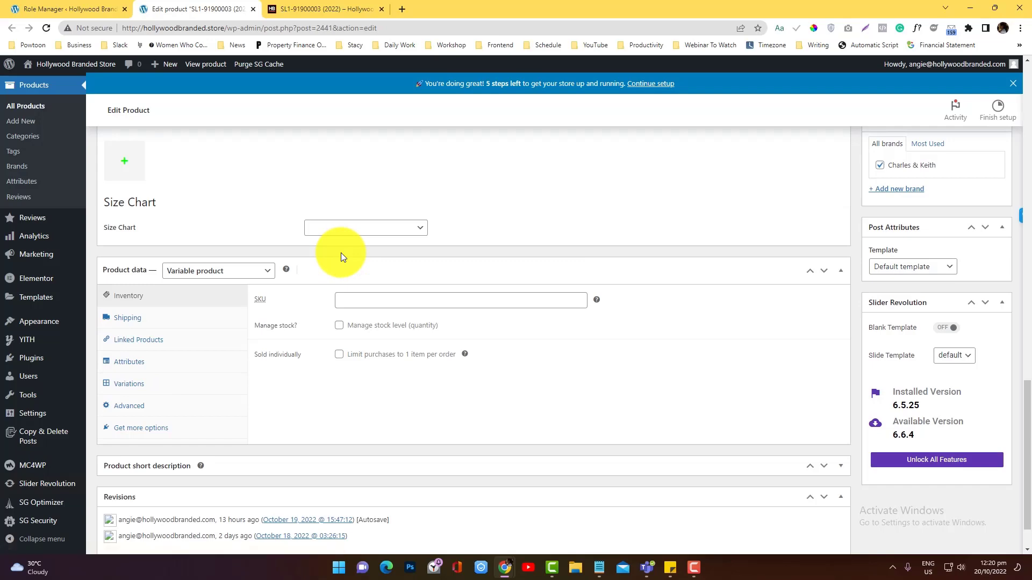
# - Locate the Product data box below Size Chart, expand the Product short description box, and leave the Product data box expanded
pyautogui.scroll(-1, 341, 257)
pyautogui.scroll(3, 395, 238)
pyautogui.scroll(2, 395, 238)
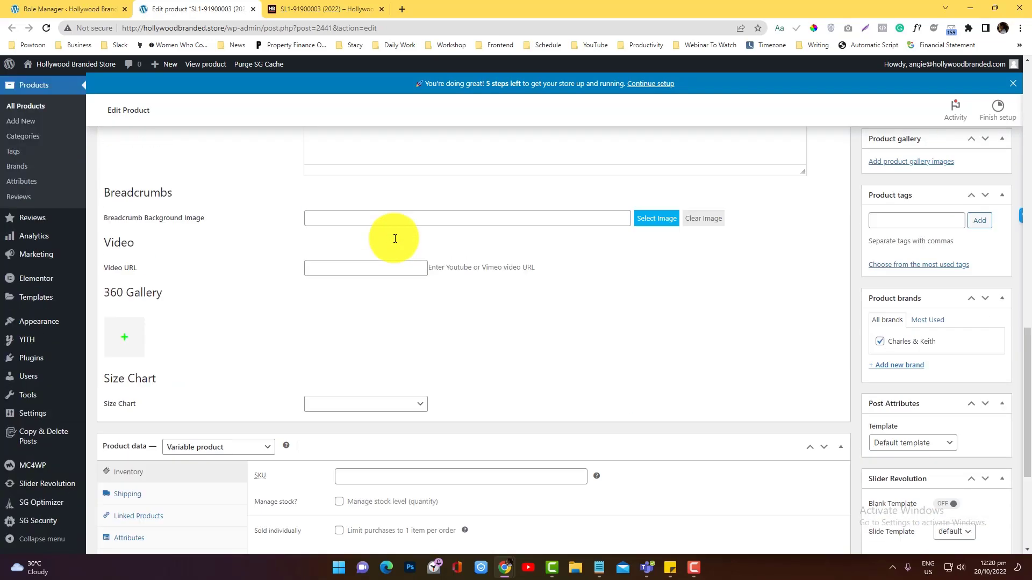
pyautogui.scroll(-4, 393, 238)
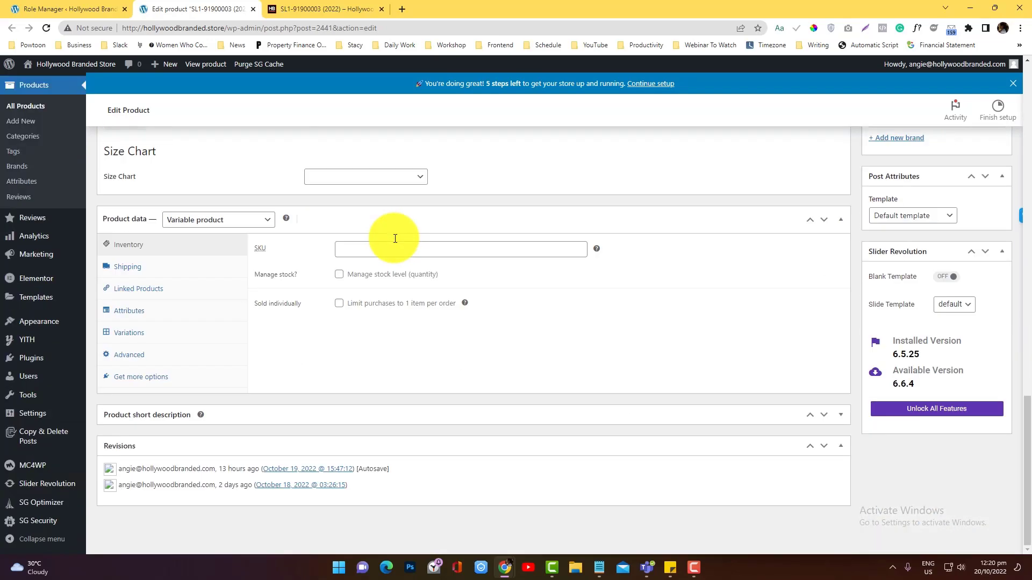
pyautogui.click(367, 219)
pyautogui.click(362, 320)
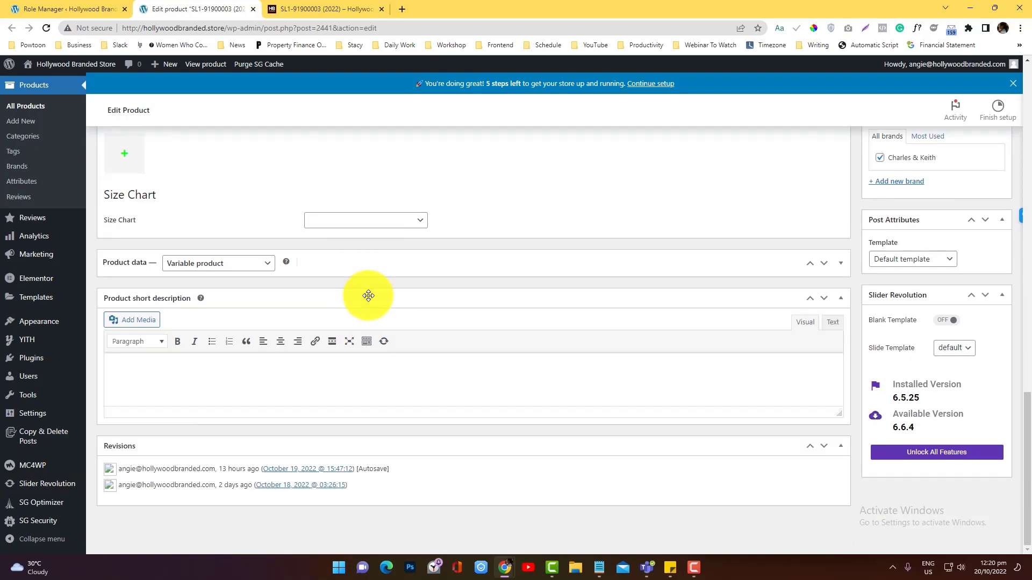
pyautogui.click(380, 264)
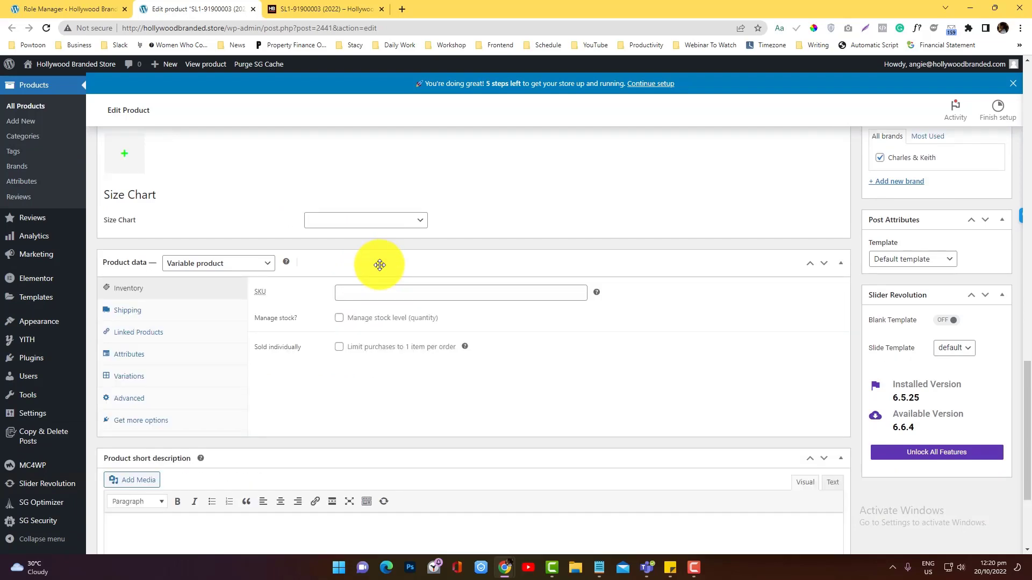
# - Search the edit page for "Product Data" and go to the heading of the Product data box
pyautogui.hotkey('ctrl', 'f')
pyautogui.write('Pr')
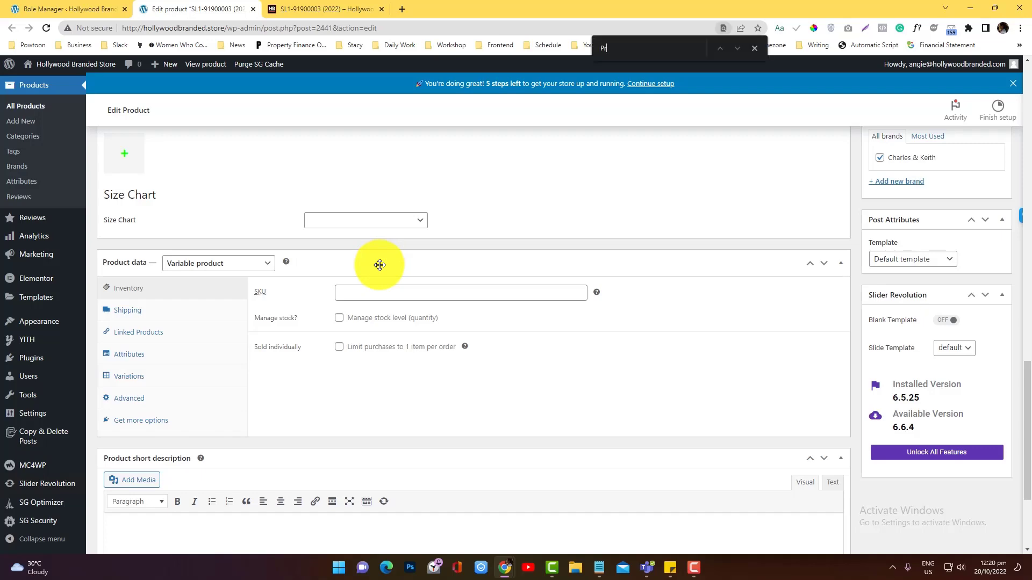
pyautogui.write('oduct Data')
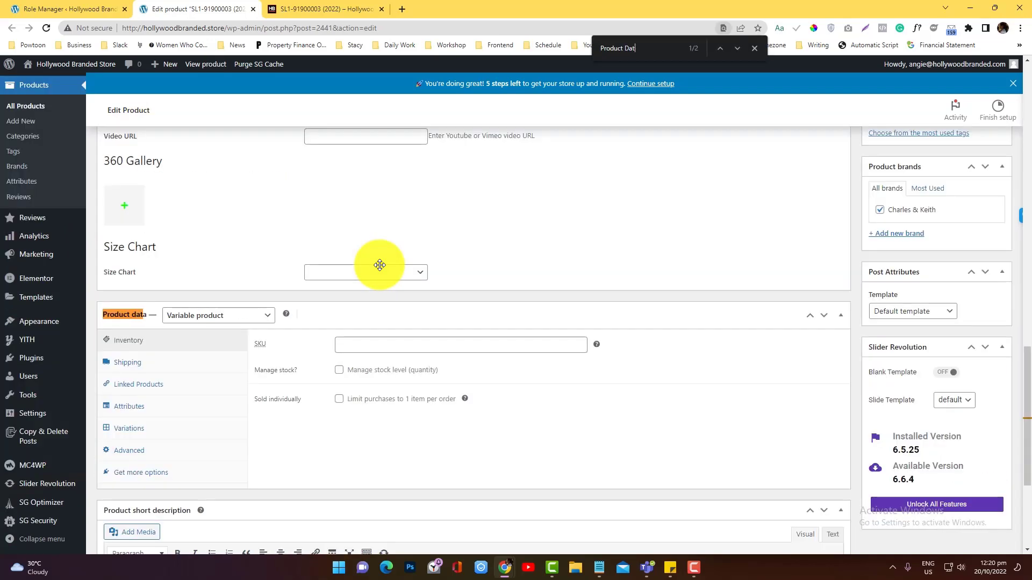
pyautogui.press('Return')
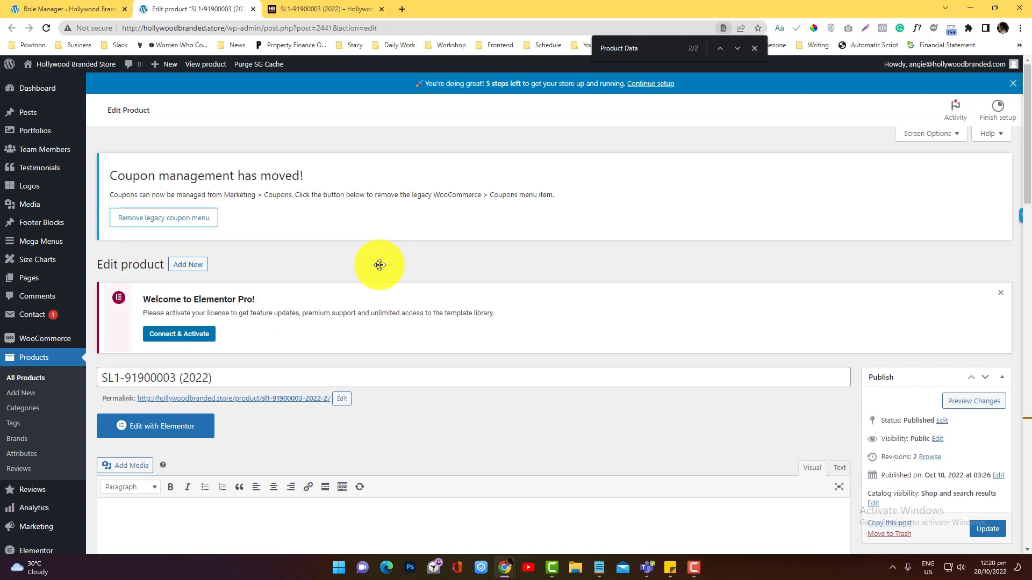
pyautogui.press('Return')
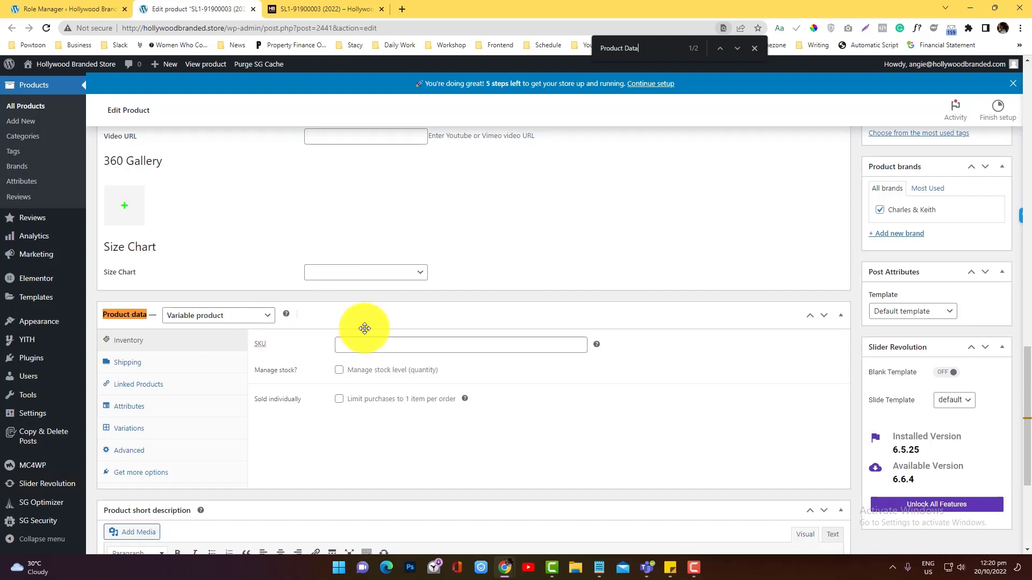
# - Open the product's attributes and expand Color and Size to examine their values and options
pyautogui.click(223, 409)
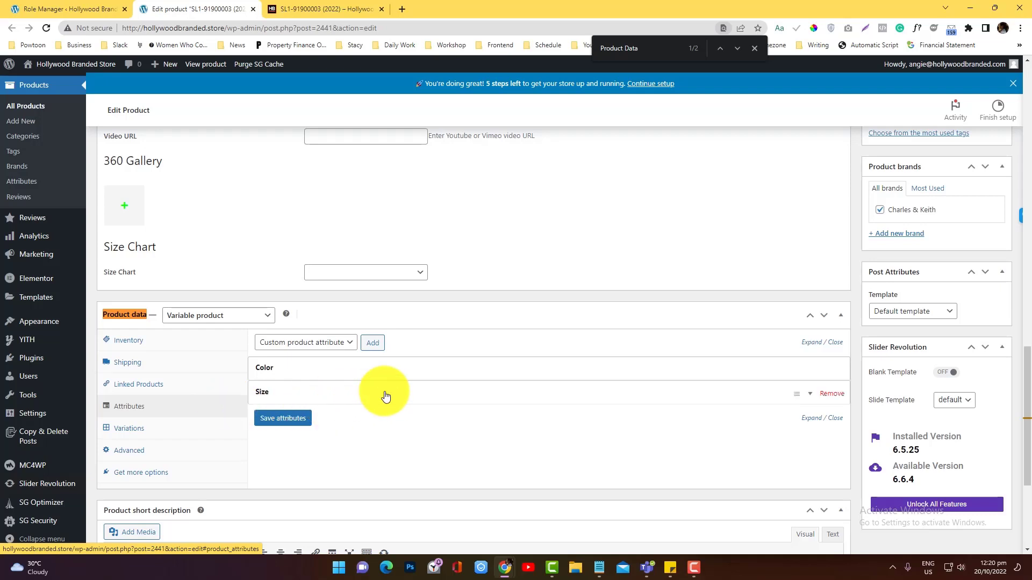
pyautogui.click(430, 368)
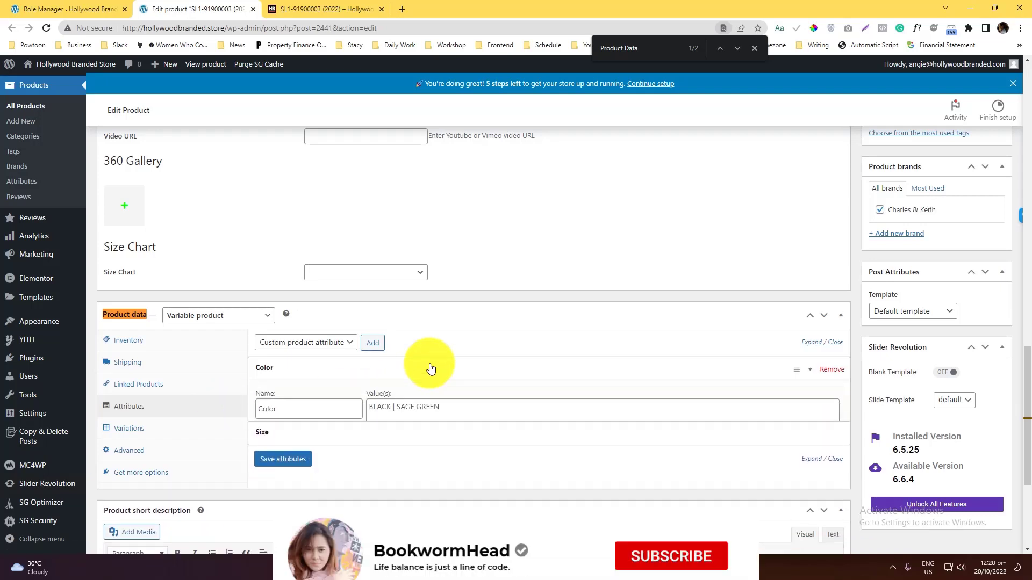
pyautogui.click(430, 367)
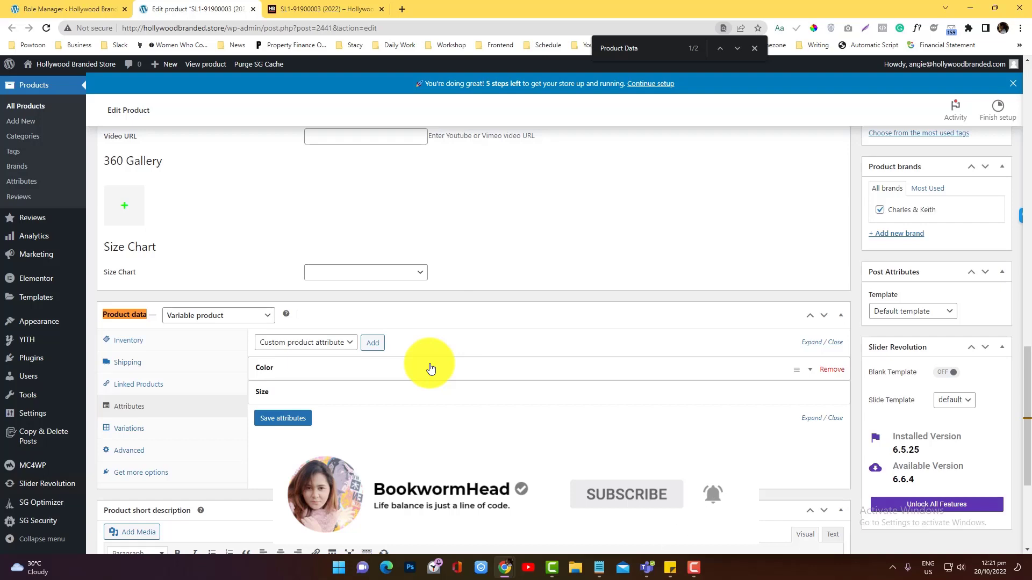
pyautogui.click(430, 368)
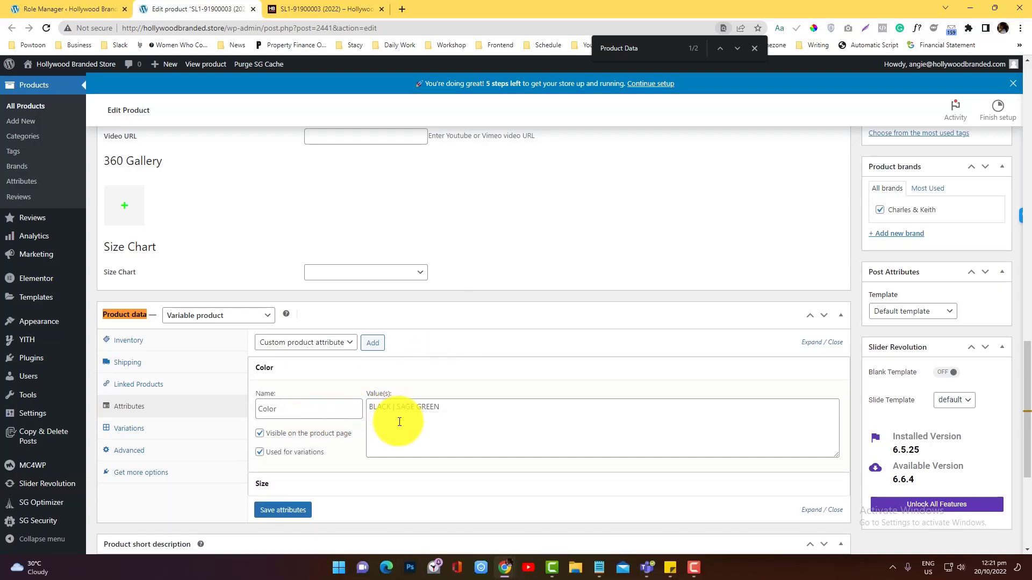
pyautogui.click(375, 484)
pyautogui.scroll(-5, 366, 306)
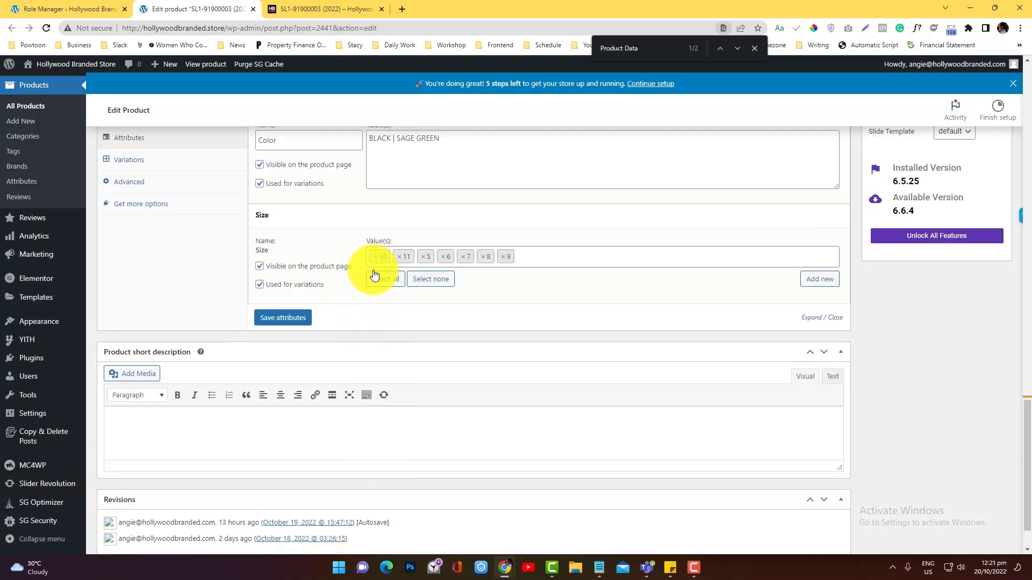
pyautogui.scroll(5, 418, 291)
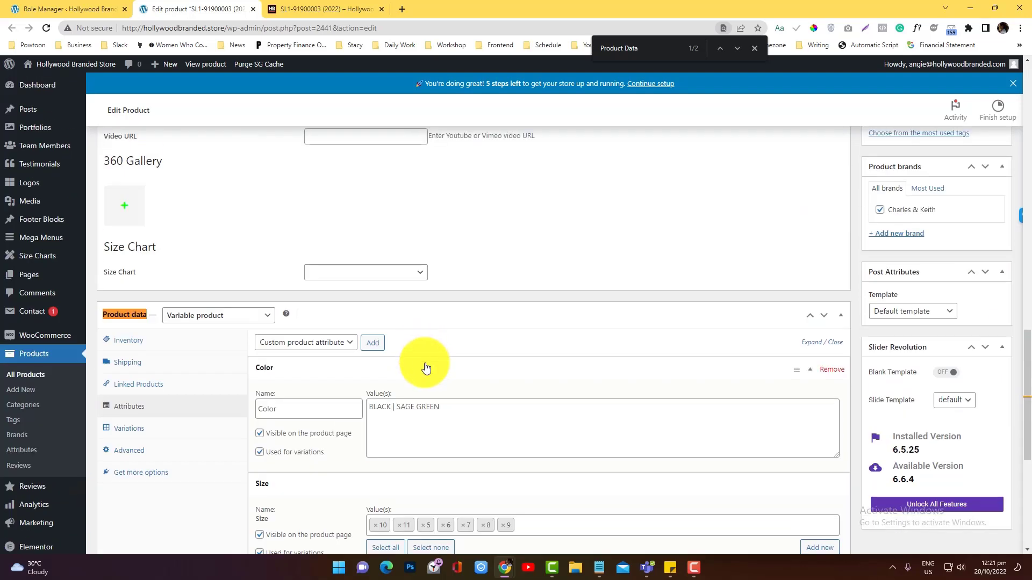
# - Collapse and re-expand the Color attribute, and examine how its values are separated
pyautogui.click(426, 368)
pyautogui.click(426, 367)
pyautogui.click(426, 368)
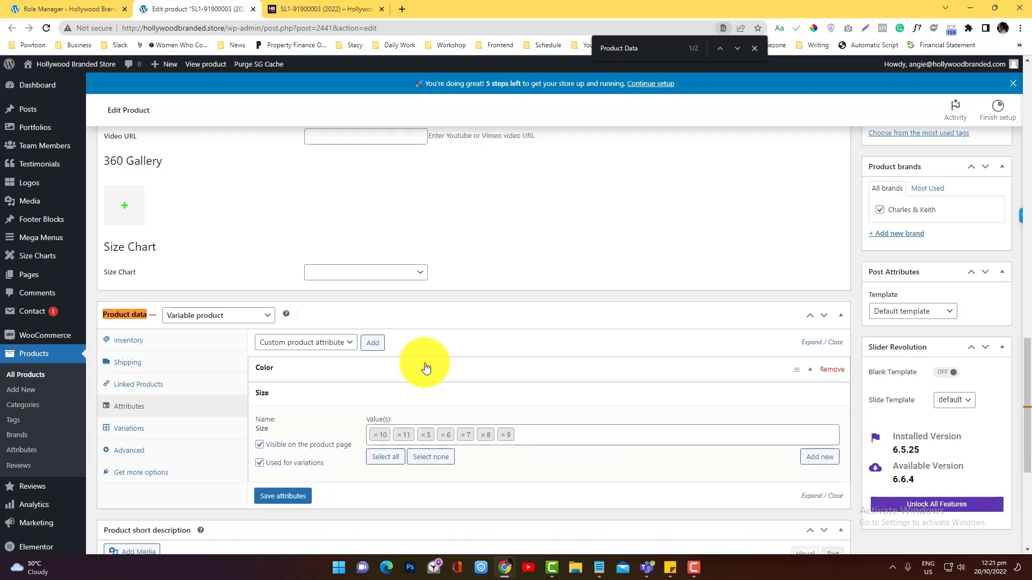
pyautogui.click(425, 365)
pyautogui.click(393, 408)
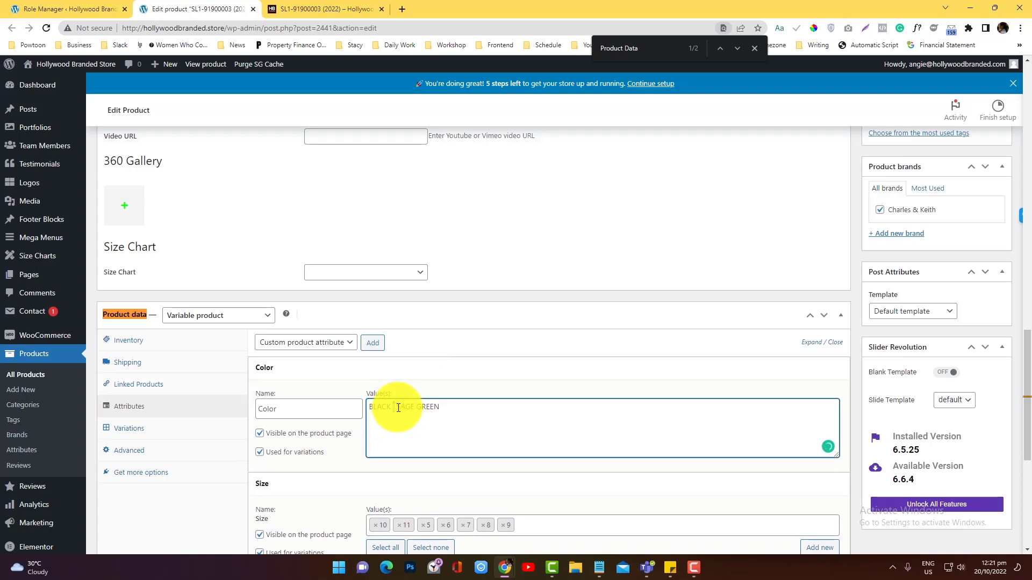
# - Add a new custom product attribute below Color and Size
pyautogui.click(324, 344)
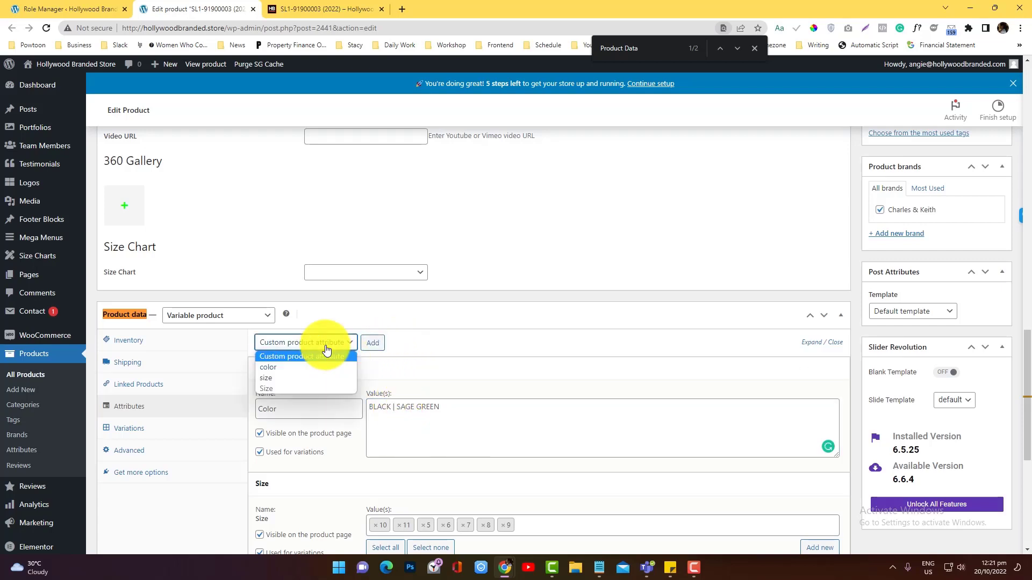
pyautogui.click(325, 357)
pyautogui.click(330, 346)
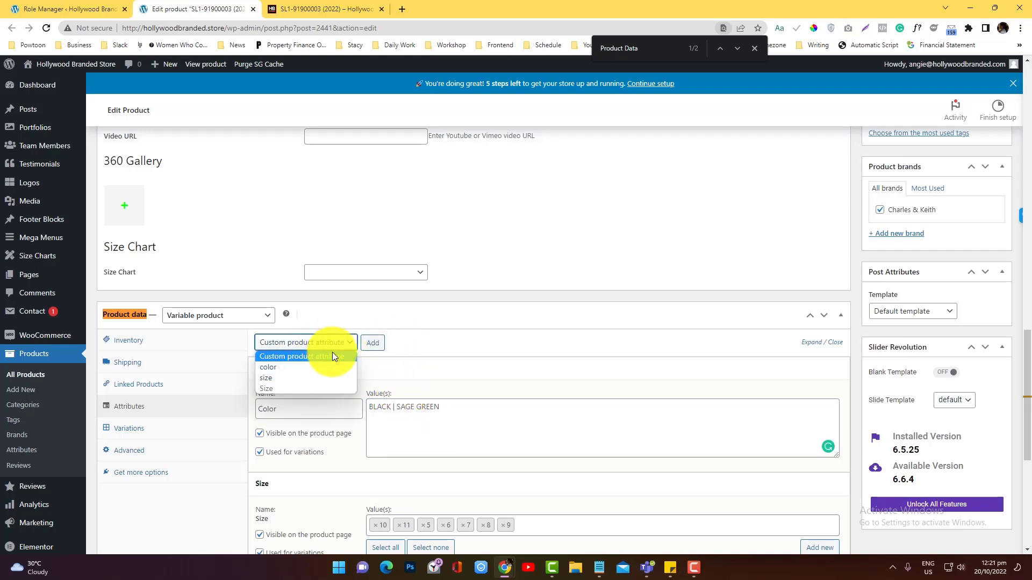
pyautogui.click(375, 347)
pyautogui.scroll(-5, 344, 397)
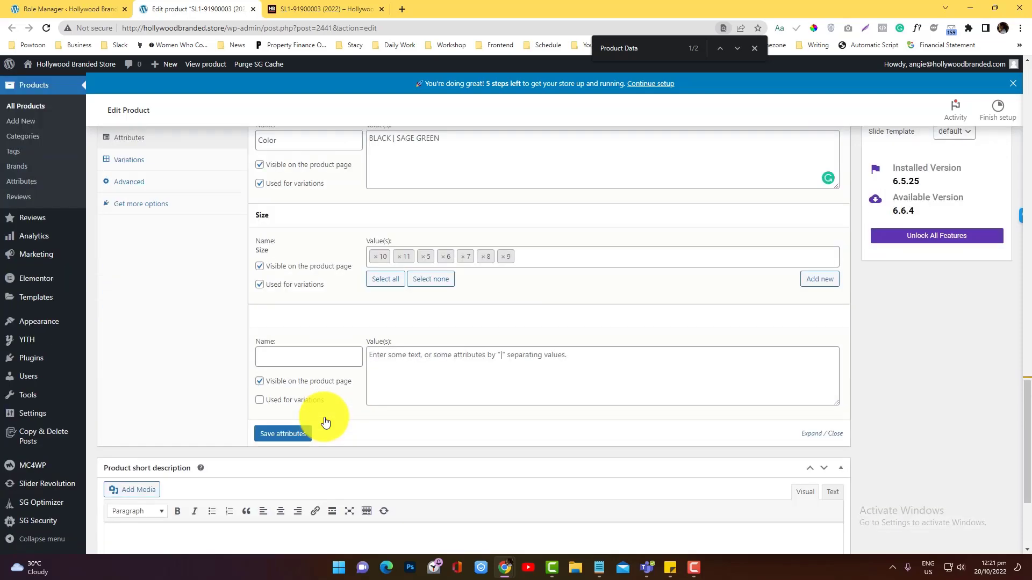
# - Name the new attribute Texture and enter the values "Satin | Matte"
pyautogui.click(342, 358)
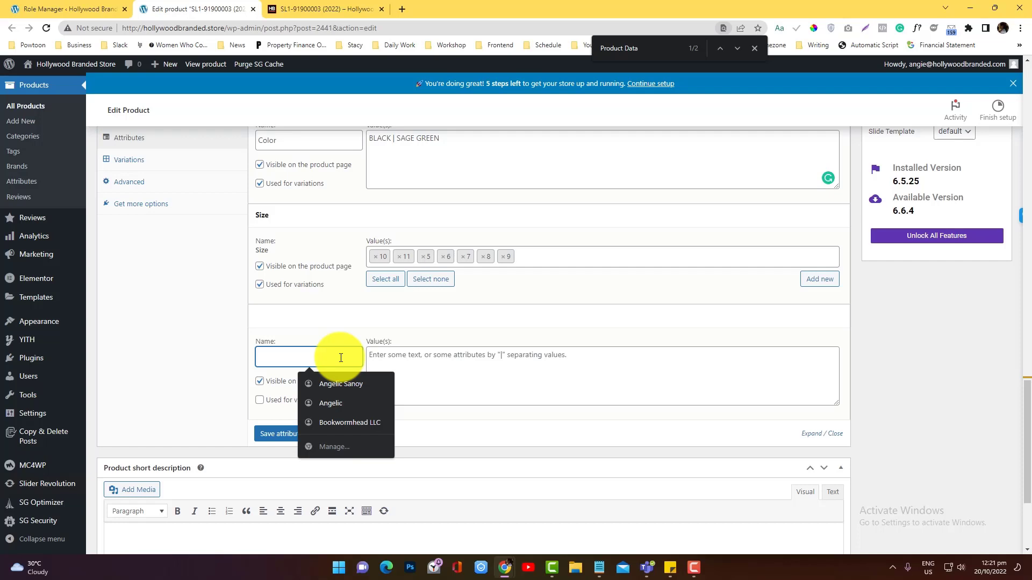
pyautogui.write('Type')
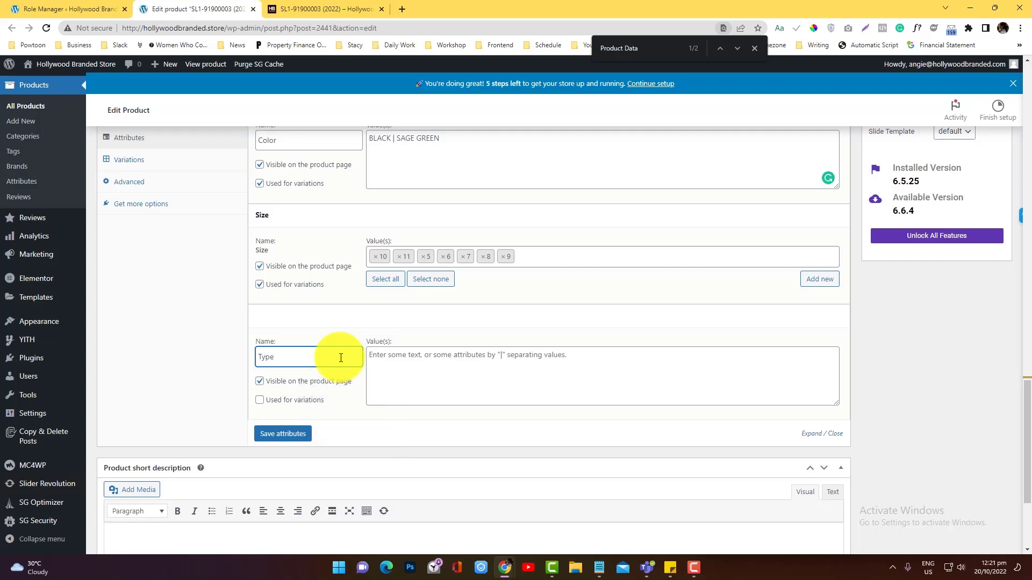
pyautogui.hotkey('ctrl', 'a')
pyautogui.write('Texture')
pyautogui.press('Tab')
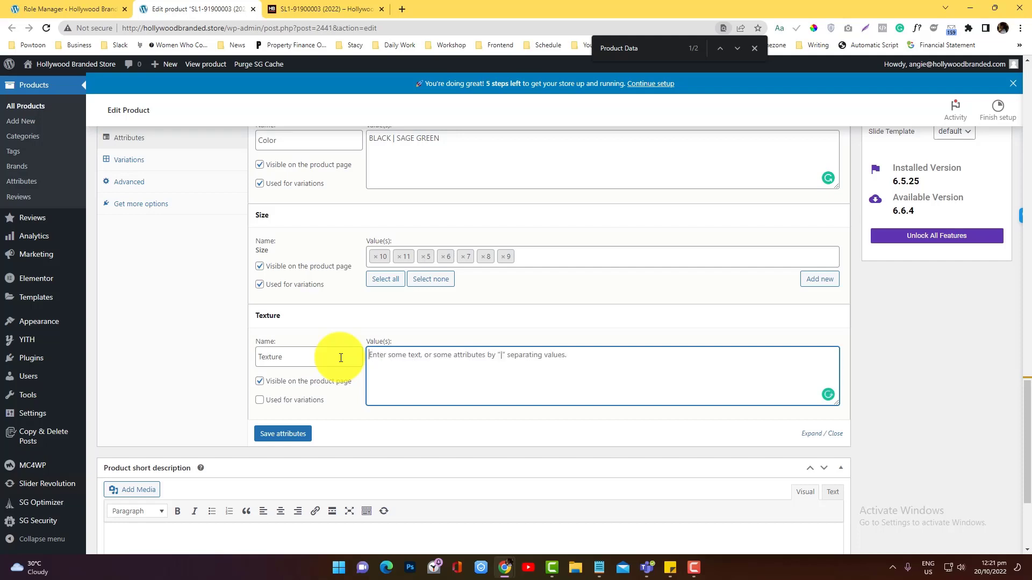
pyautogui.write('Satin | Matte')
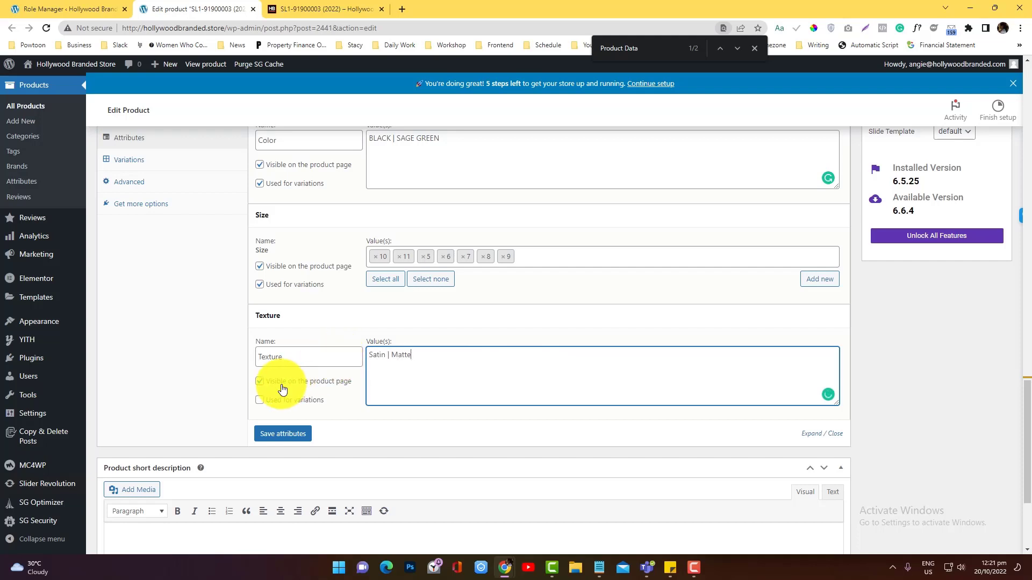
# - Check the BLACK color option on the storefront product page and return to the product editor
pyautogui.click(325, 9)
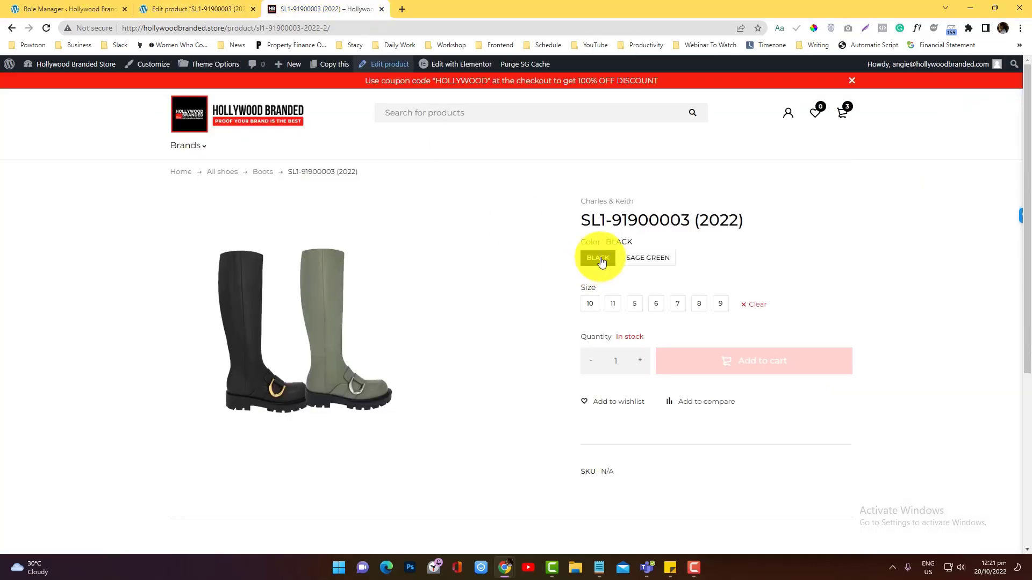
pyautogui.click(597, 257)
pyautogui.click(240, 4)
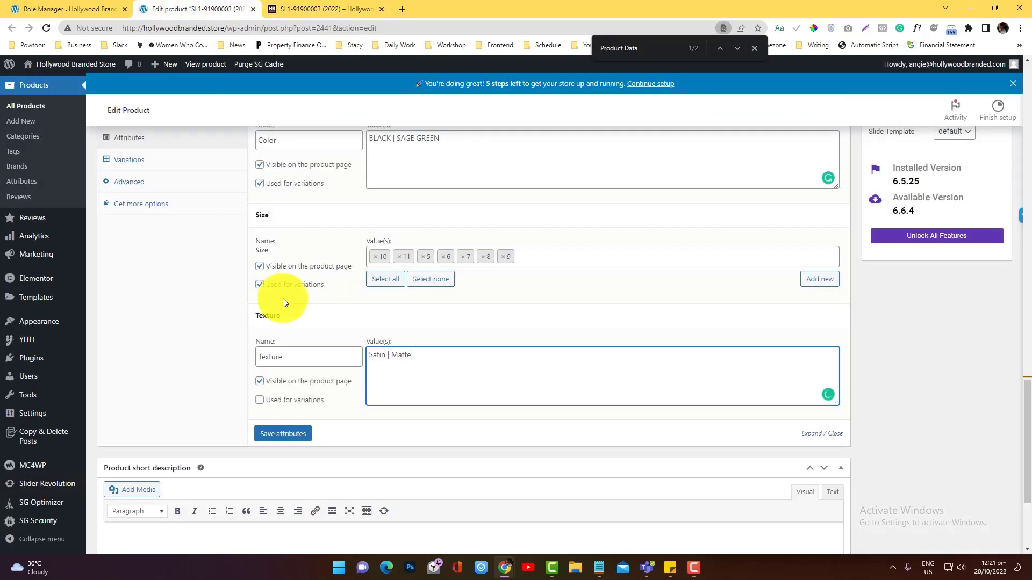
# - Make the Texture attribute usable for variations, saving the attributes and updating the product
pyautogui.click(259, 401)
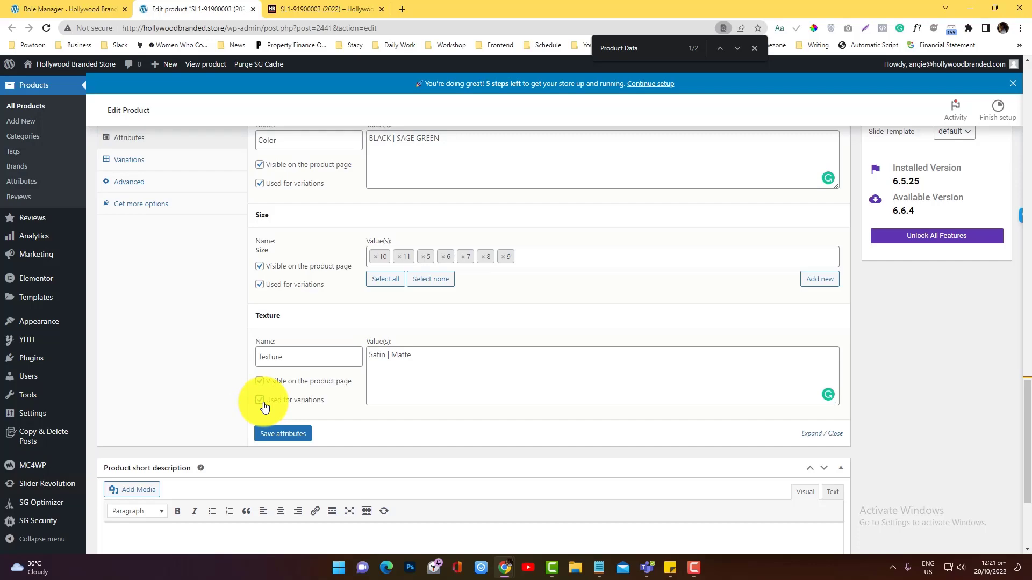
pyautogui.click(276, 433)
pyautogui.scroll(10, 1011, 271)
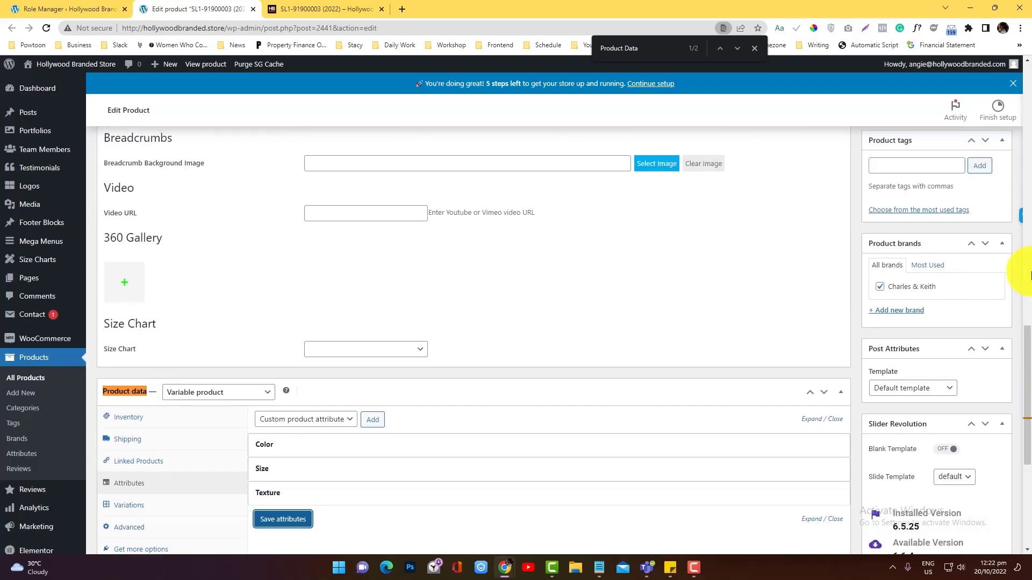
pyautogui.scroll(10, 999, 254)
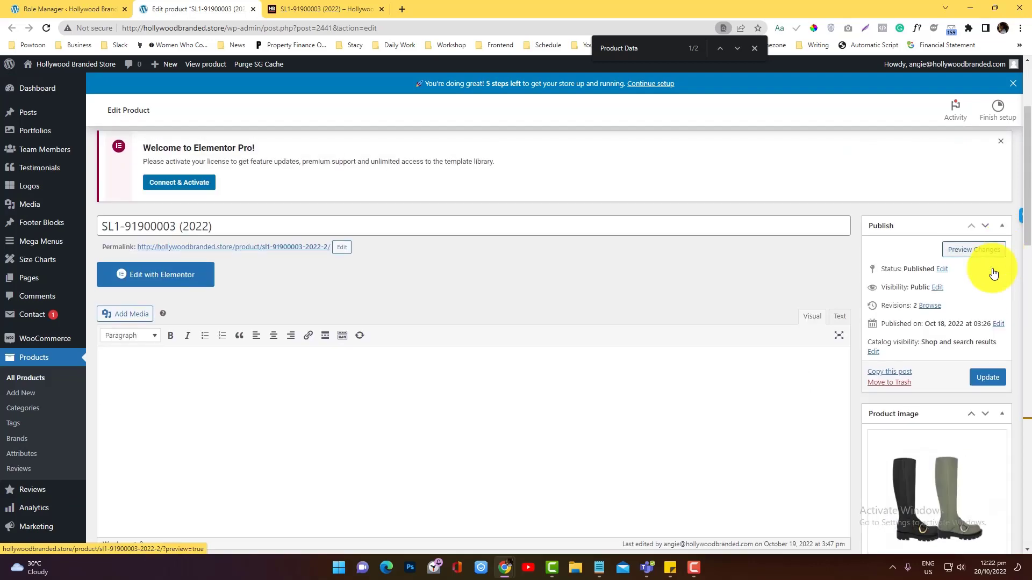
pyautogui.click(986, 375)
# - Reload the storefront product page and test the Satin and Matte options of the Texture attribute
pyautogui.click(289, 6)
pyautogui.click(282, 35)
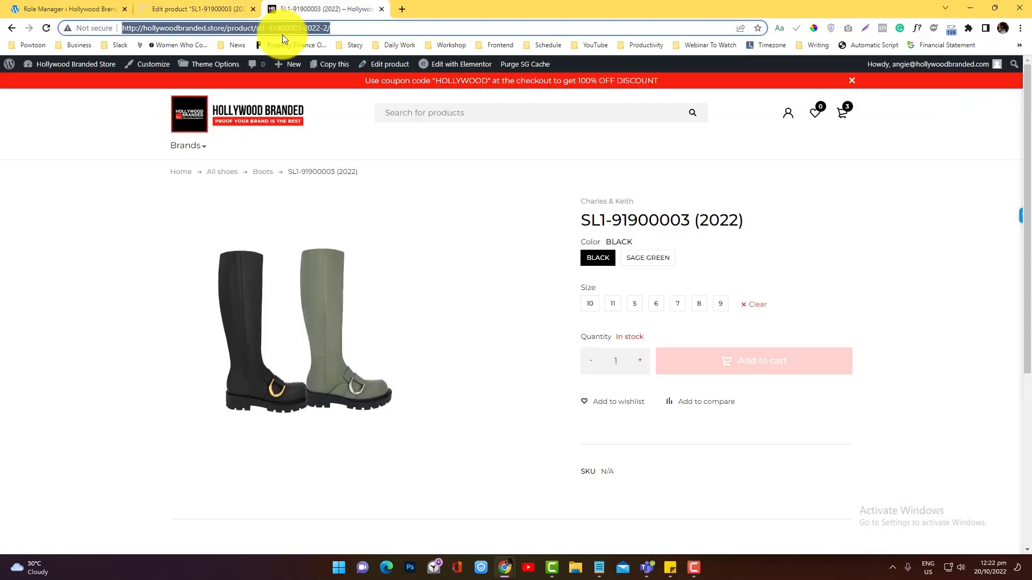
pyautogui.press('Return')
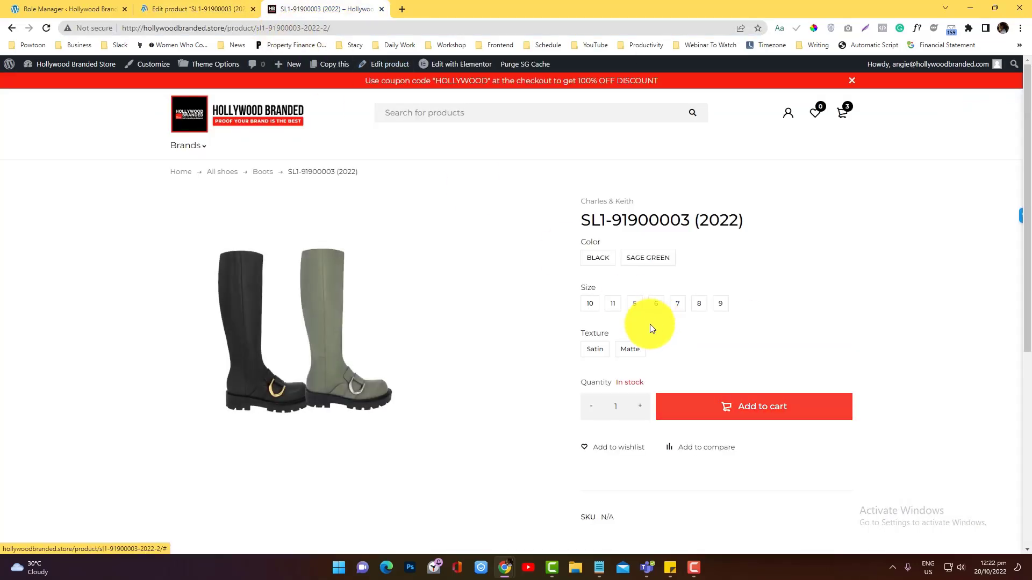
pyautogui.click(594, 350)
pyautogui.click(630, 350)
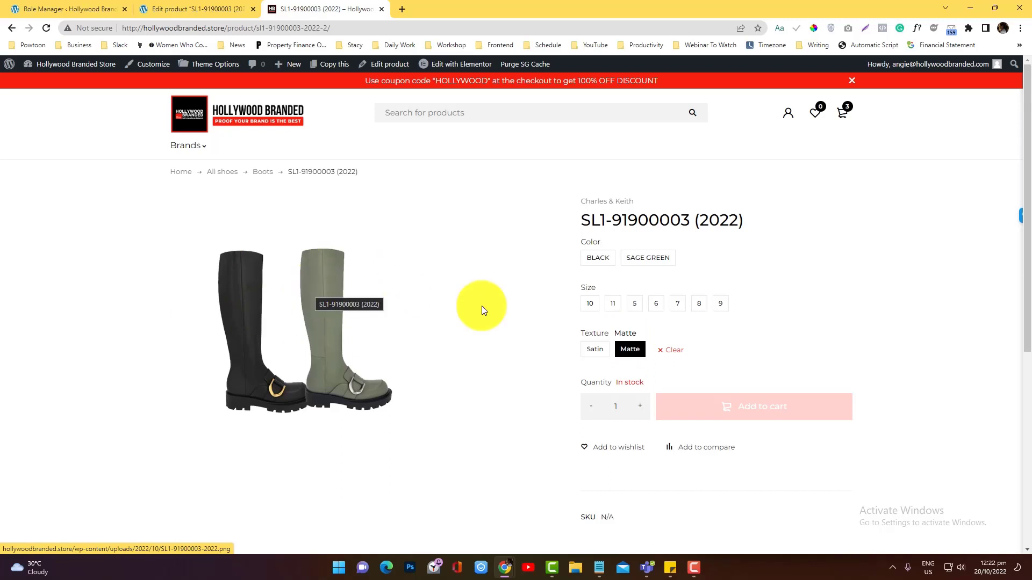
pyautogui.click(594, 348)
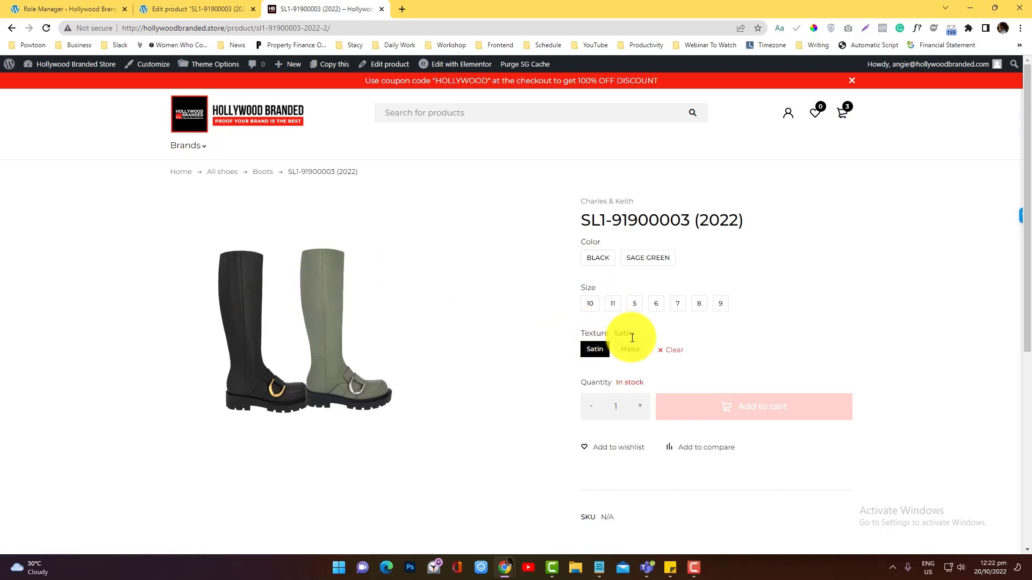
pyautogui.click(630, 349)
# - Return to the product editor, expand the Product data box and open its variations
pyautogui.click(204, 9)
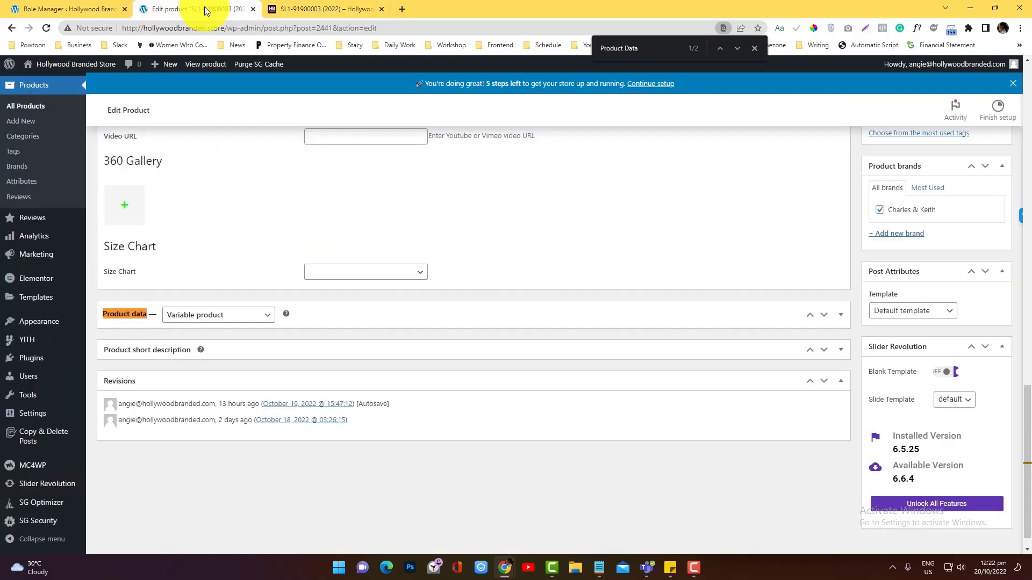
pyautogui.click(331, 312)
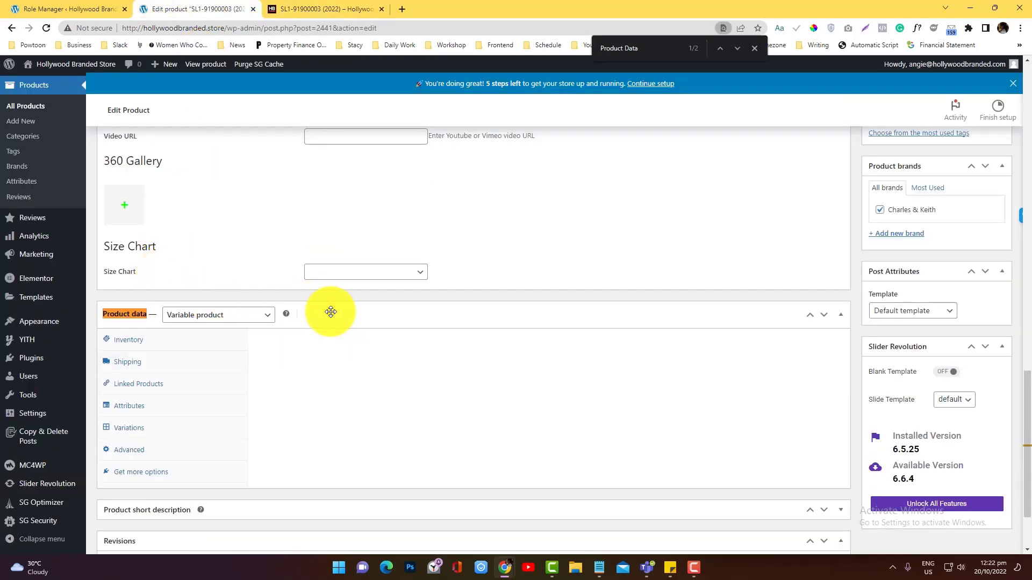
pyautogui.click(160, 433)
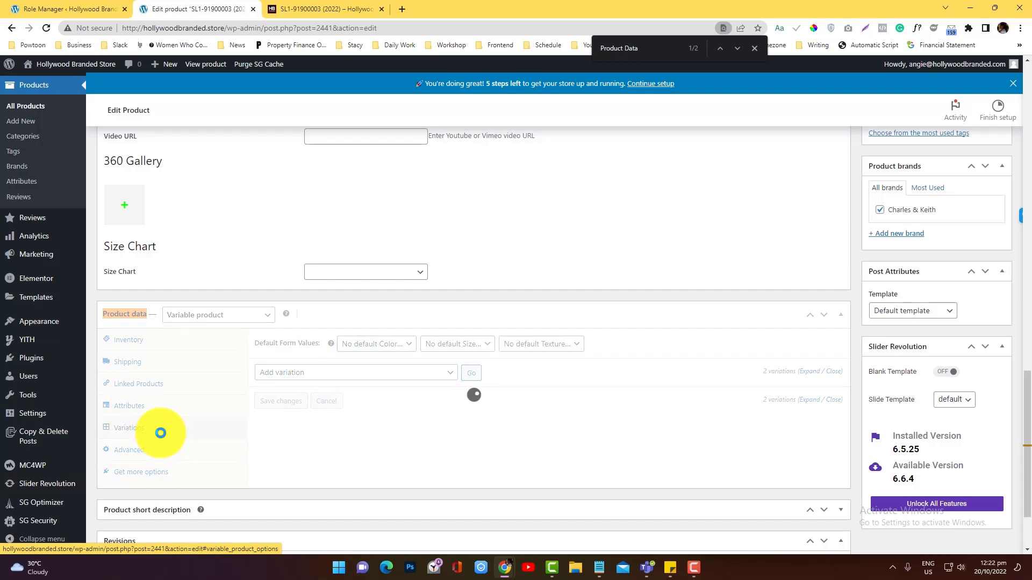
# - Add a new blank variation to the product's variations
pyautogui.click(278, 374)
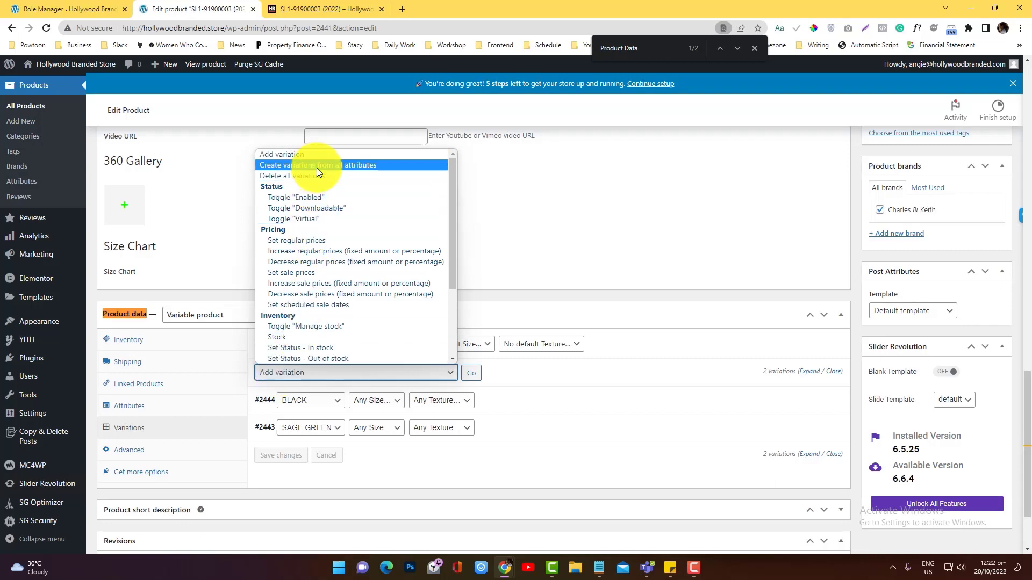
pyautogui.click(327, 155)
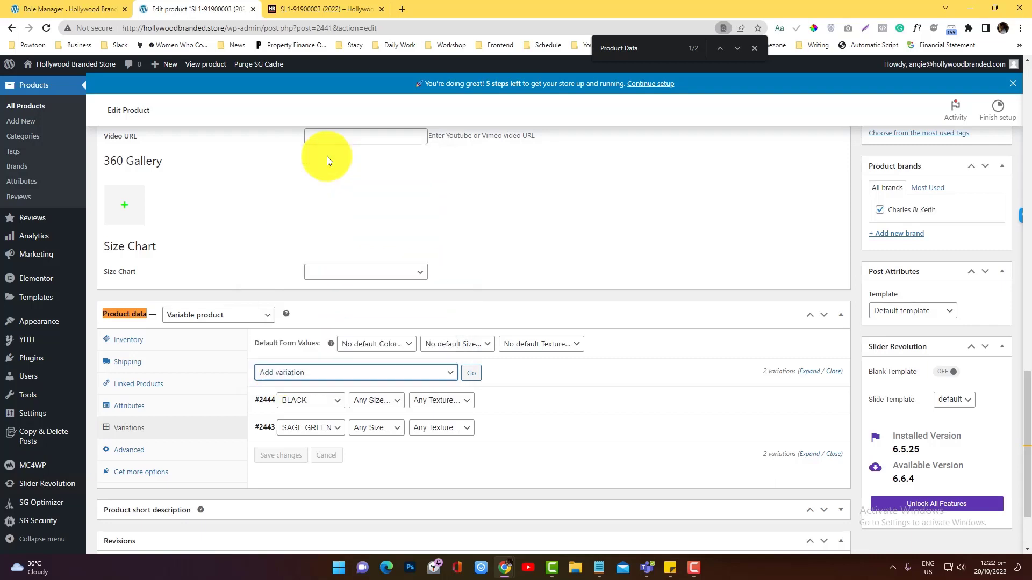
pyautogui.click(466, 379)
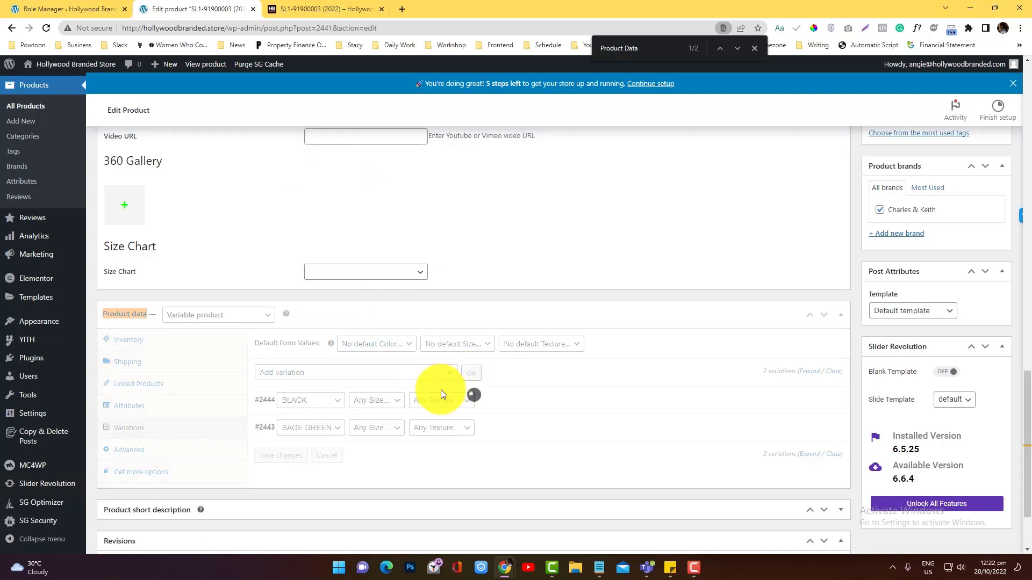
# - Set the SAGE GREEN variation to Any Color, Any Size and the Satin texture, and view its detail fields
pyautogui.click(314, 457)
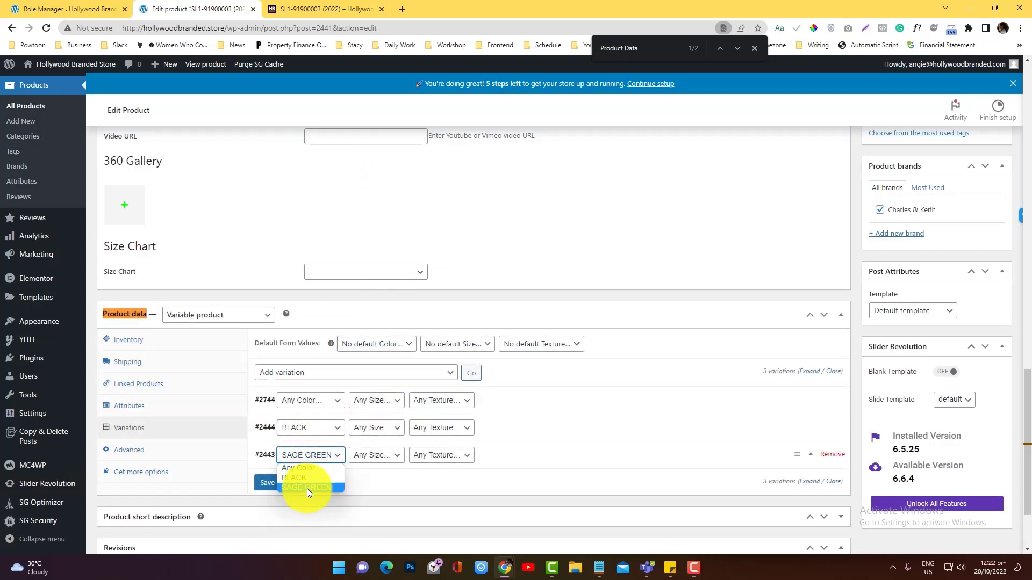
pyautogui.click(314, 468)
pyautogui.click(370, 455)
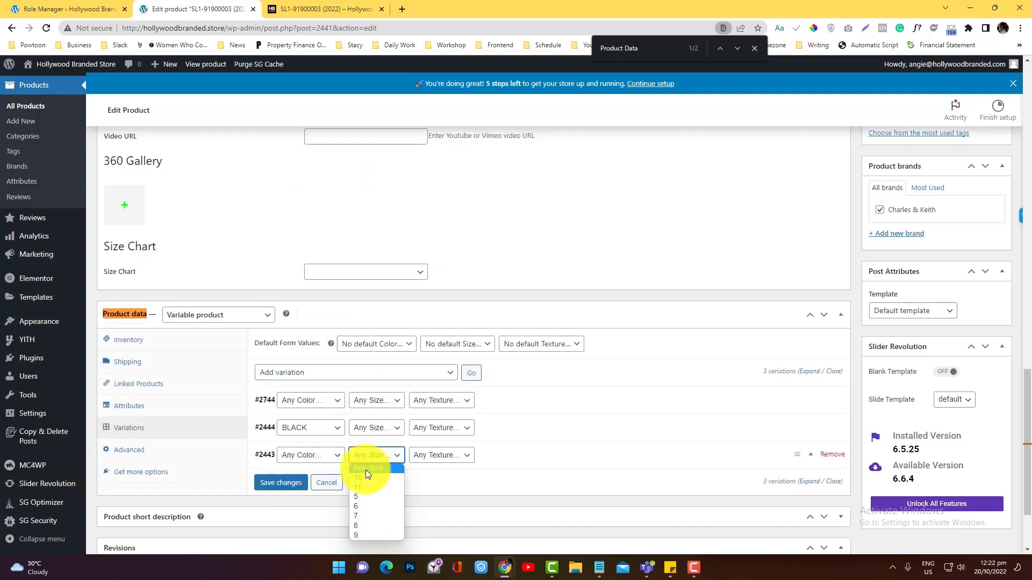
pyautogui.click(365, 468)
pyautogui.click(424, 457)
pyautogui.click(427, 478)
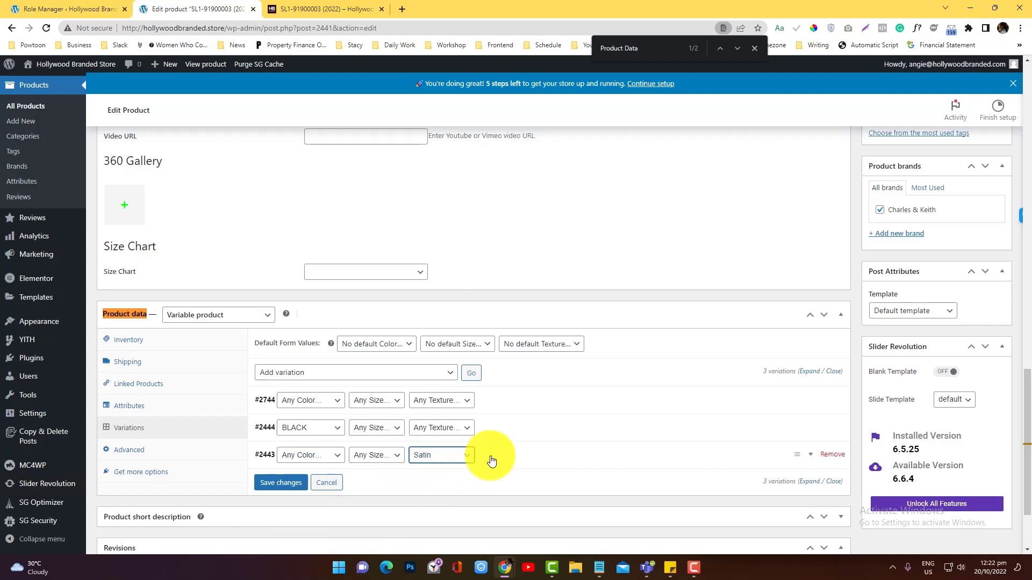
pyautogui.click(490, 461)
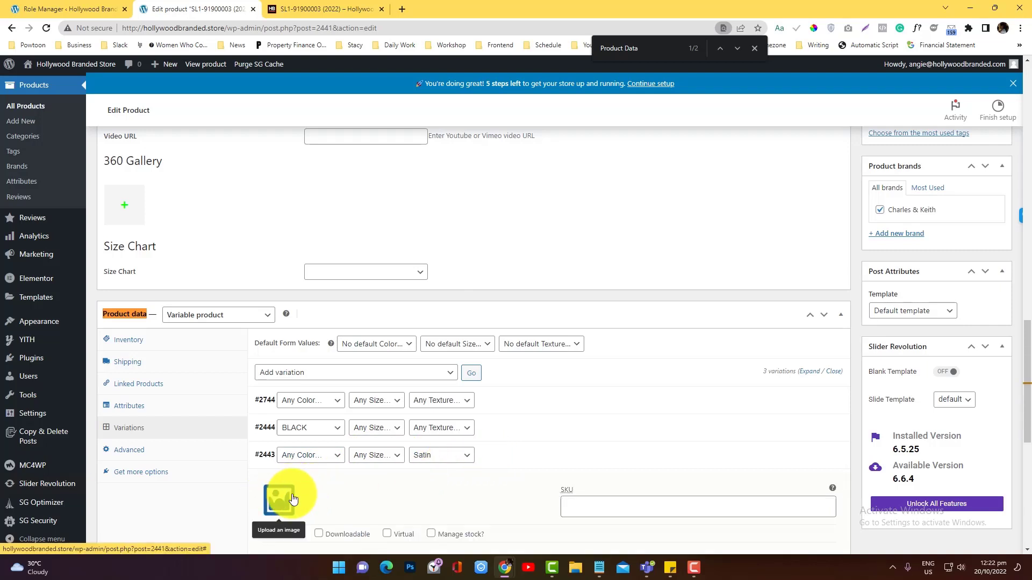
pyautogui.click(530, 460)
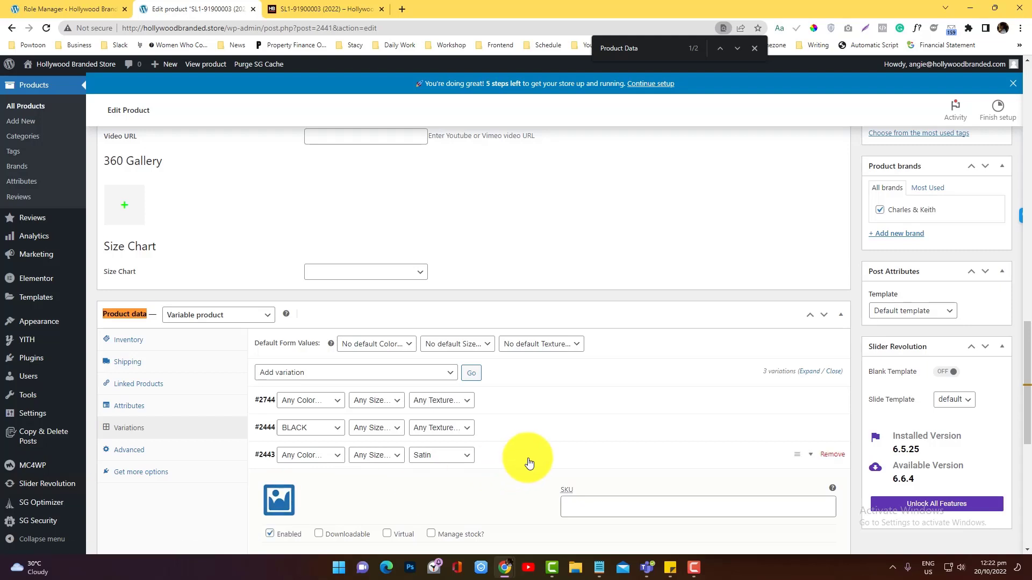
# - Remove the variation with the Satin texture and confirm the removal
pyautogui.click(832, 454)
pyautogui.click(572, 90)
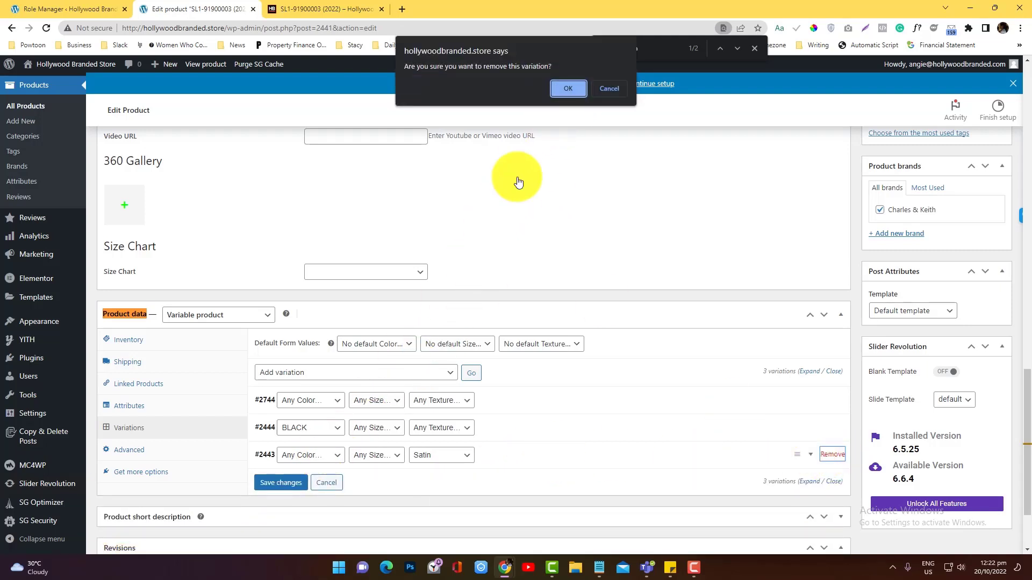
pyautogui.click(570, 86)
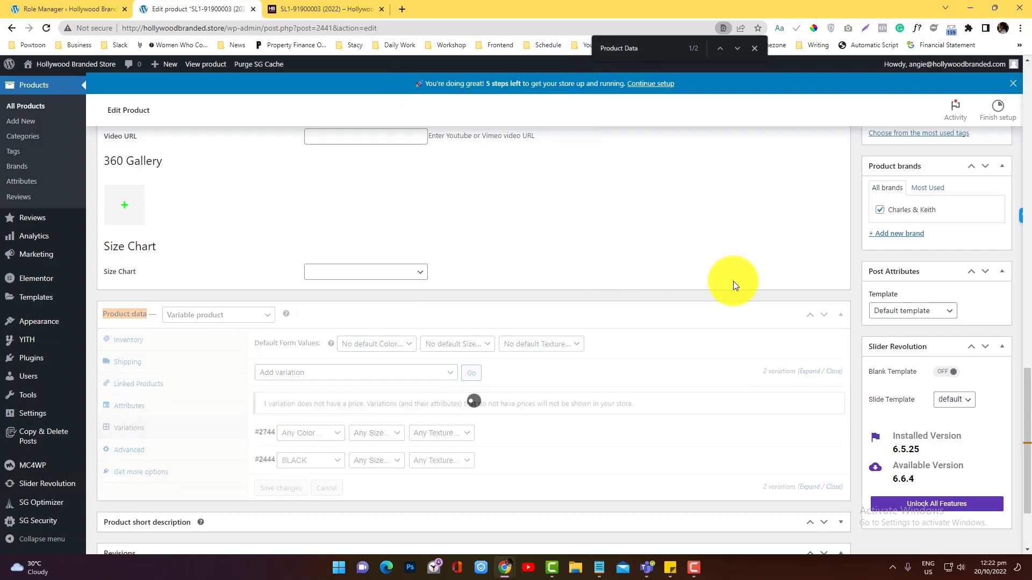
# - Remove the custom Texture attribute from the product's attributes and confirm the removal
pyautogui.scroll(8, 773, 282)
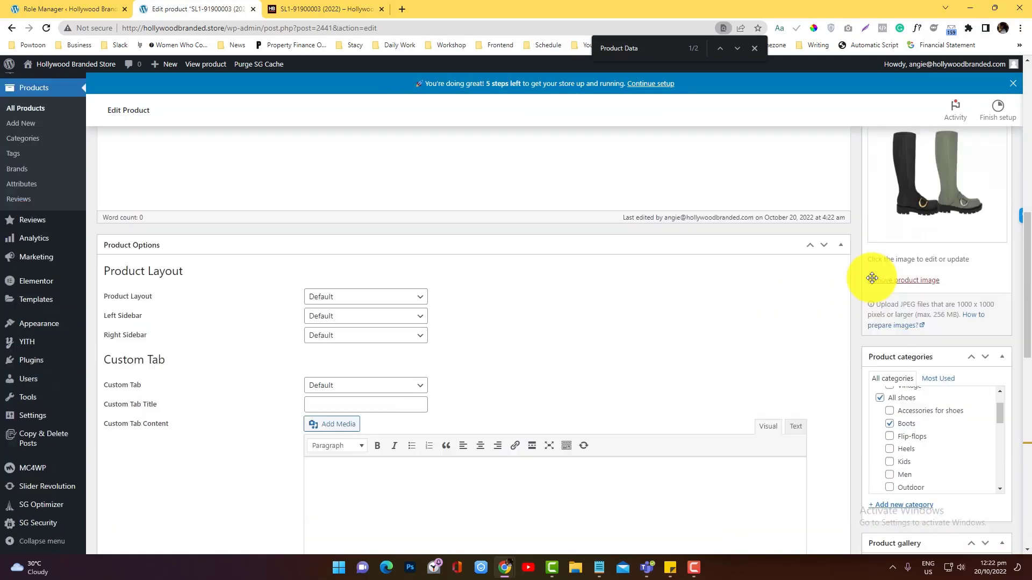
pyautogui.scroll(-5, 368, 363)
pyautogui.scroll(5, 295, 346)
pyautogui.scroll(10, 286, 348)
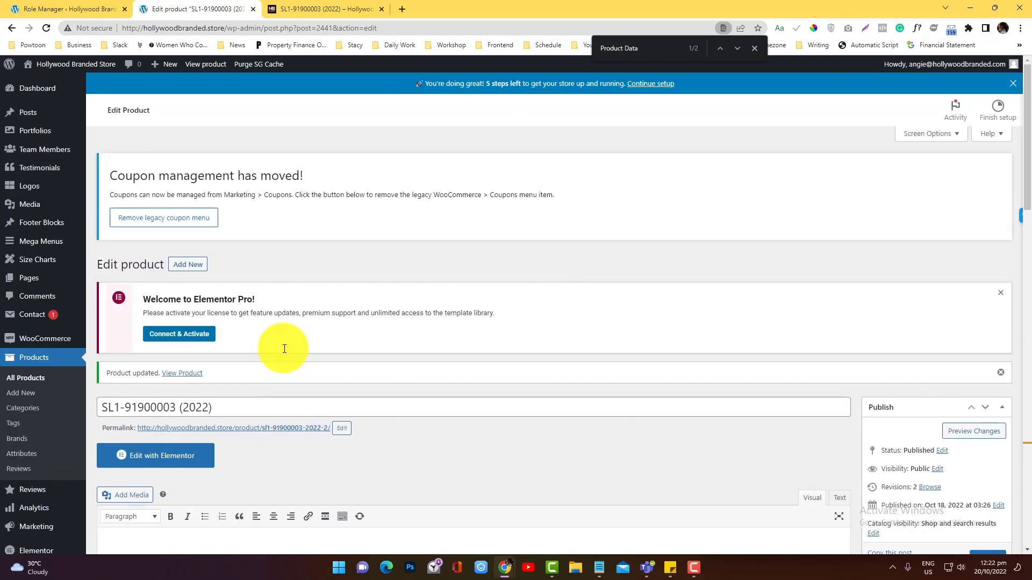
pyautogui.scroll(-15, 283, 348)
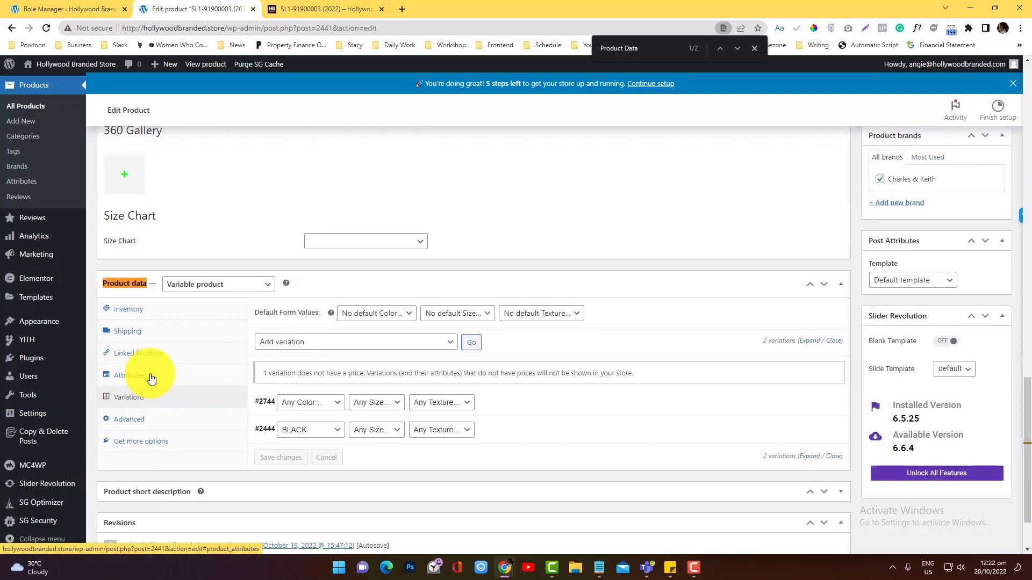
pyautogui.click(150, 375)
pyautogui.click(403, 392)
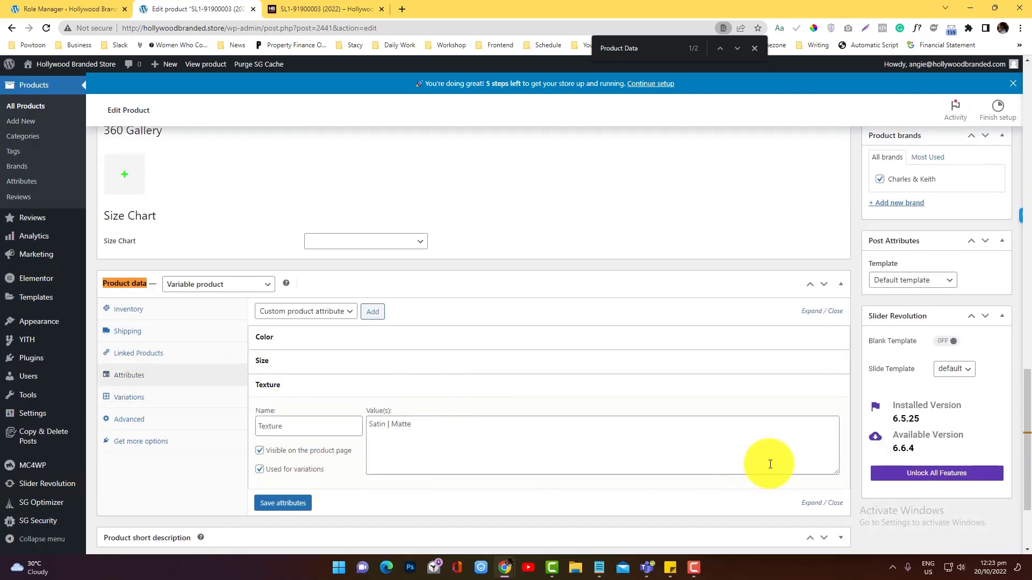
pyautogui.click(421, 385)
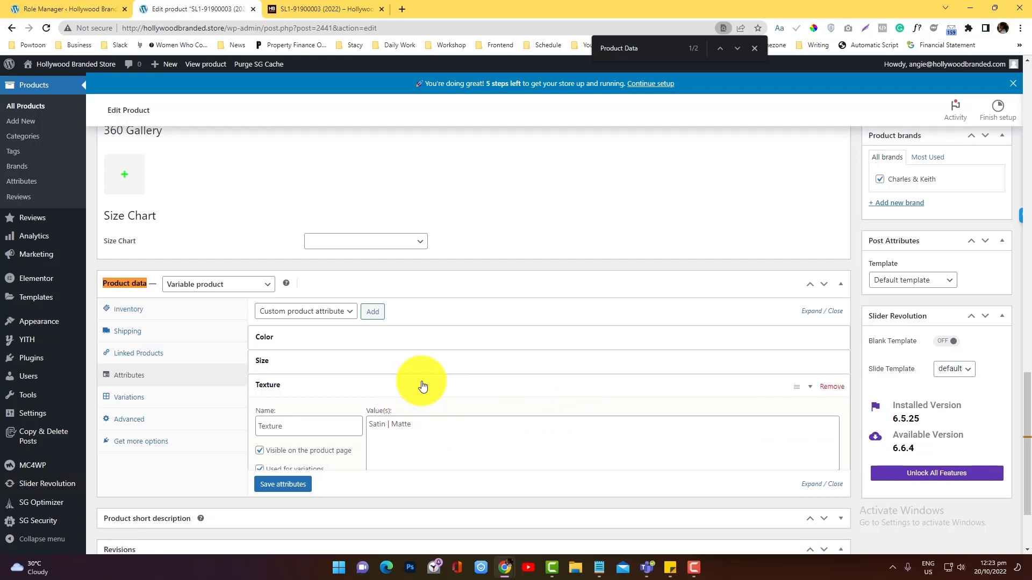
pyautogui.click(827, 388)
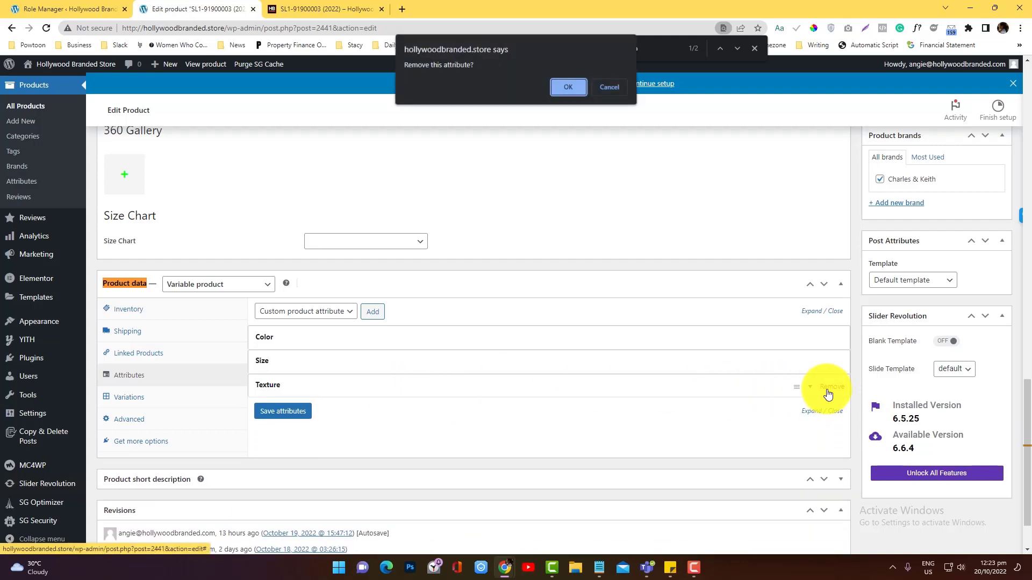
pyautogui.click(572, 87)
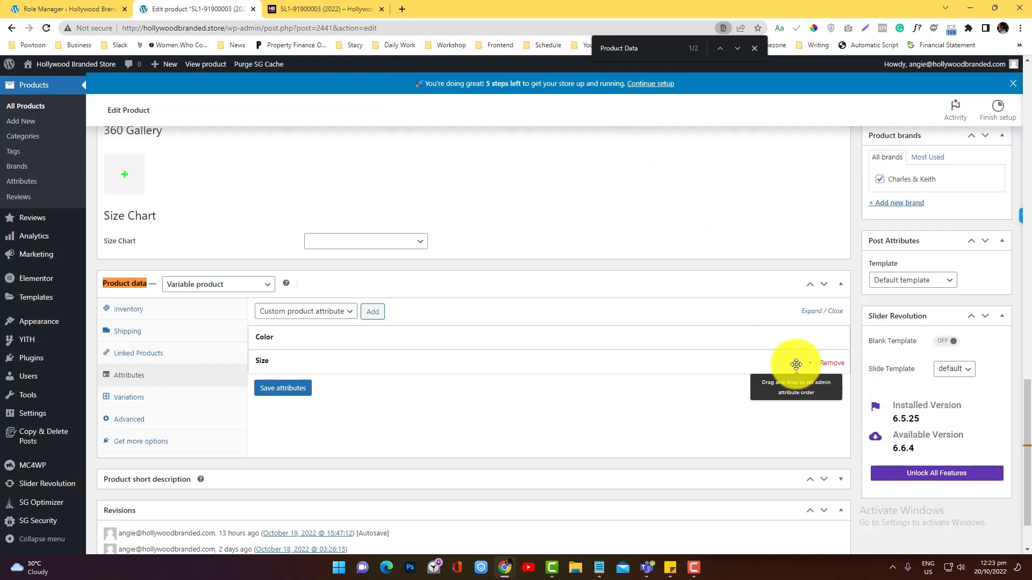
# - Reorder the attributes so that Size comes before Color, saving the attributes and updating the product
pyautogui.moveTo(794, 362); pyautogui.dragTo(771, 333)
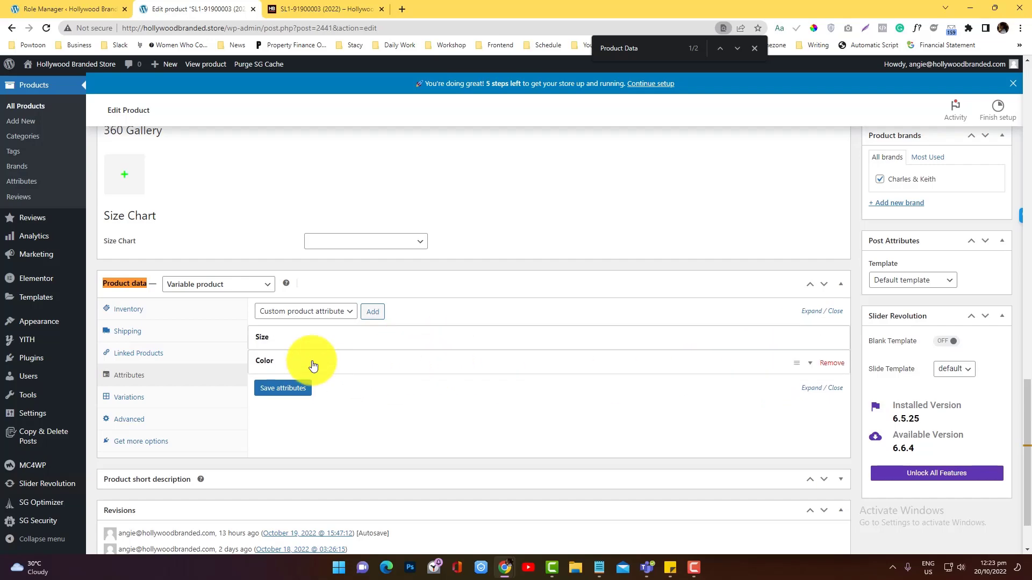
pyautogui.click(300, 387)
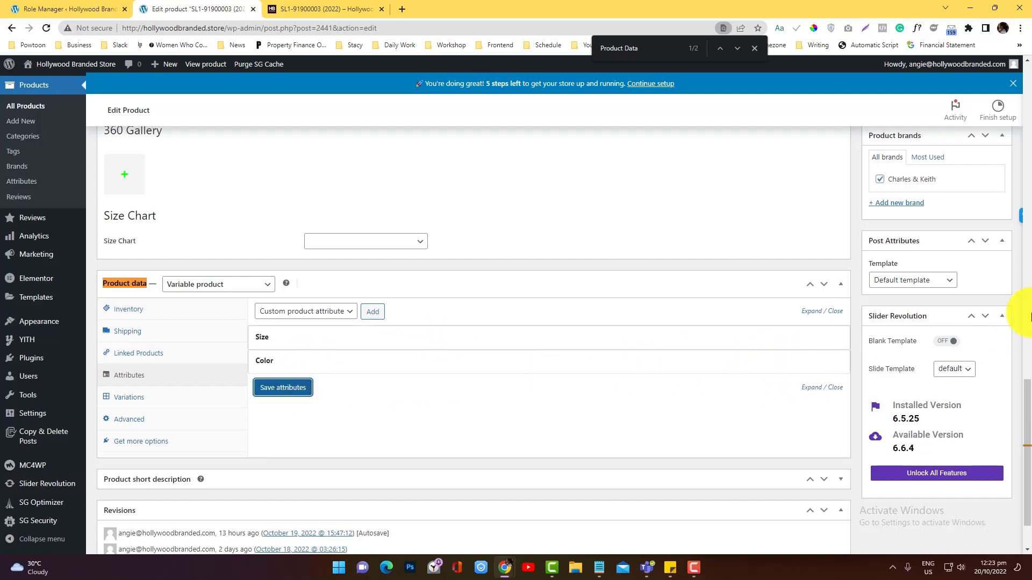
pyautogui.scroll(15, 1010, 306)
pyautogui.click(989, 291)
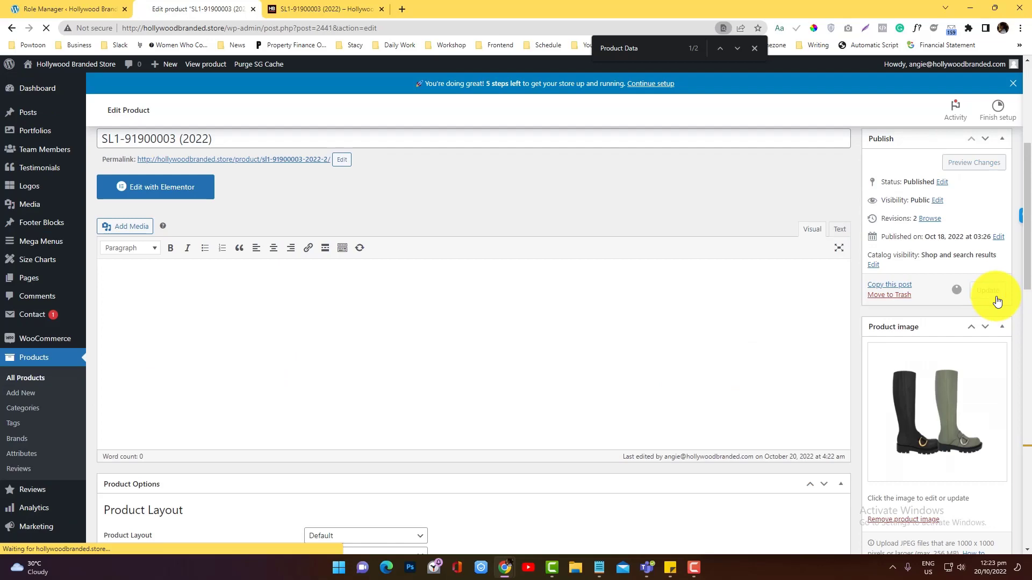
# - Reload the storefront product page and check the order of its Size and Color options
pyautogui.click(332, 5)
pyautogui.press('F5')
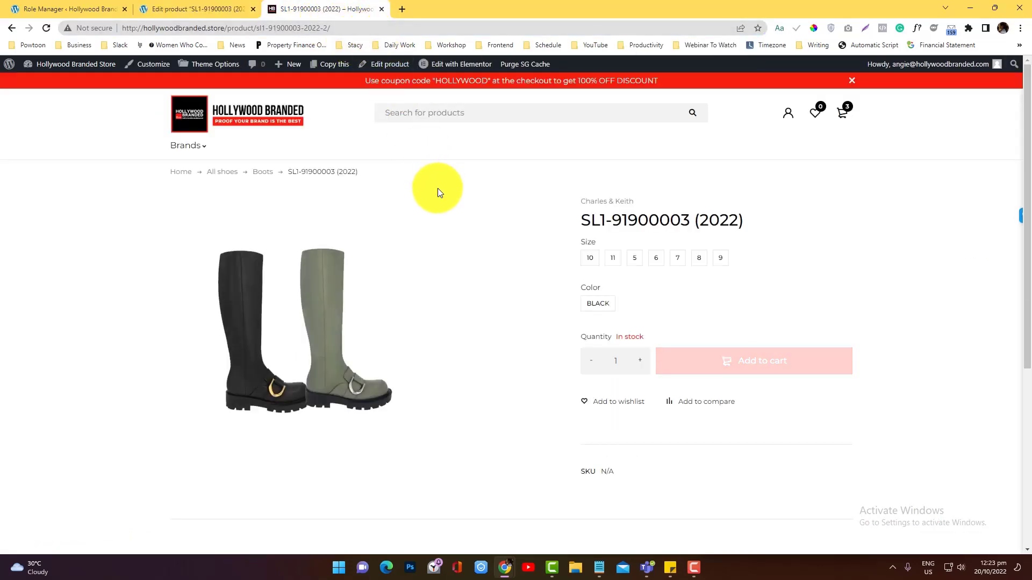
pyautogui.scroll(-5, 437, 188)
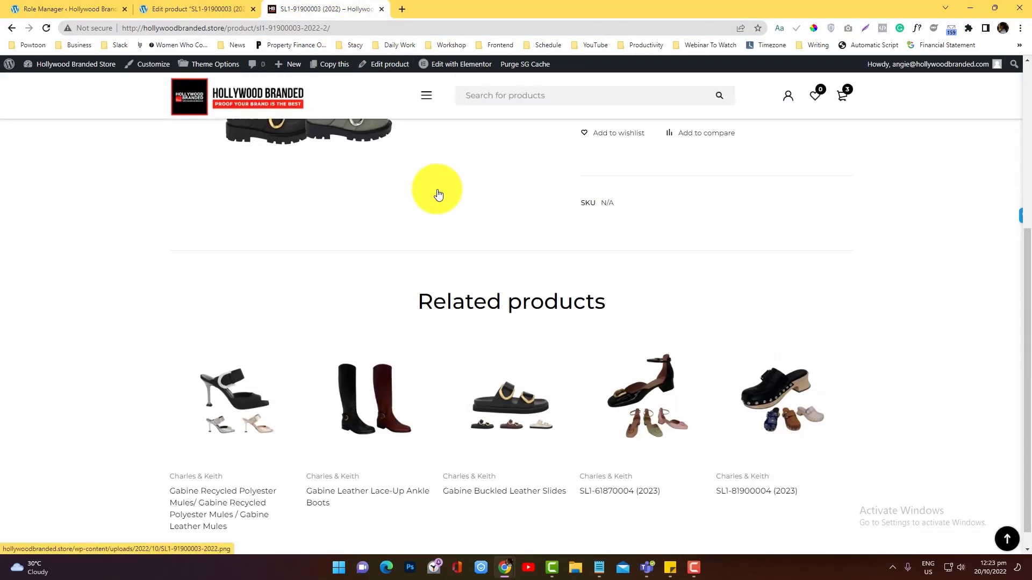
# - Open the related product Rhys Coloured Sole Chelsea Boots in a new tab, closing the Gabine Buckled Leather Slides page
pyautogui.rightClick(521, 373)
pyautogui.click(561, 186)
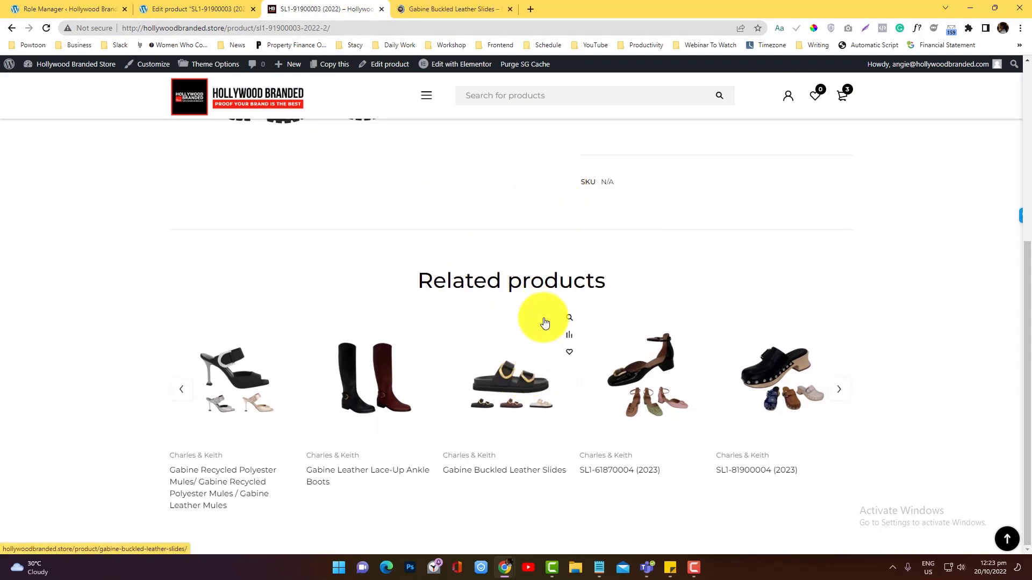
pyautogui.click(838, 389)
pyautogui.click(838, 389)
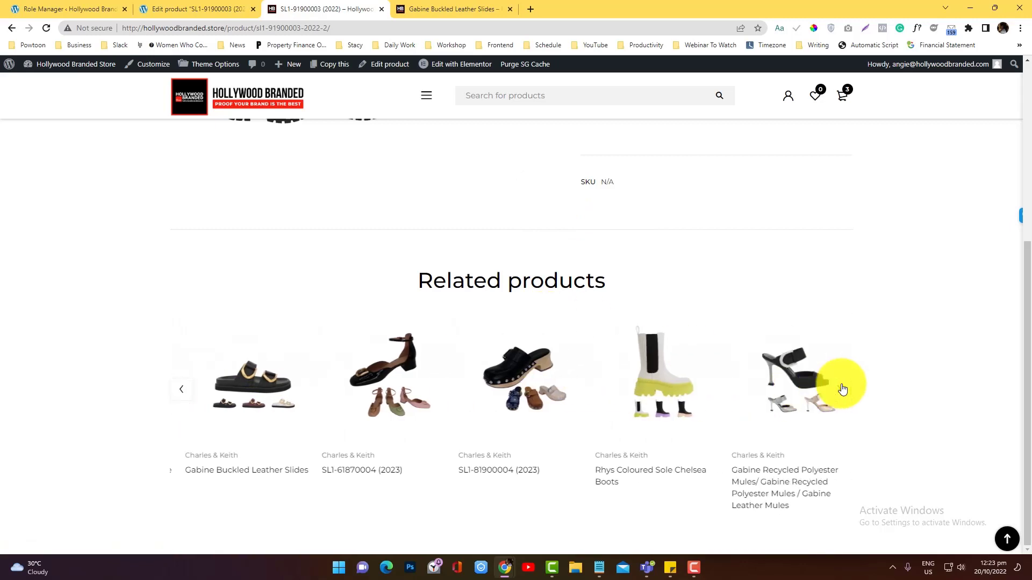
pyautogui.rightClick(660, 378)
pyautogui.click(685, 182)
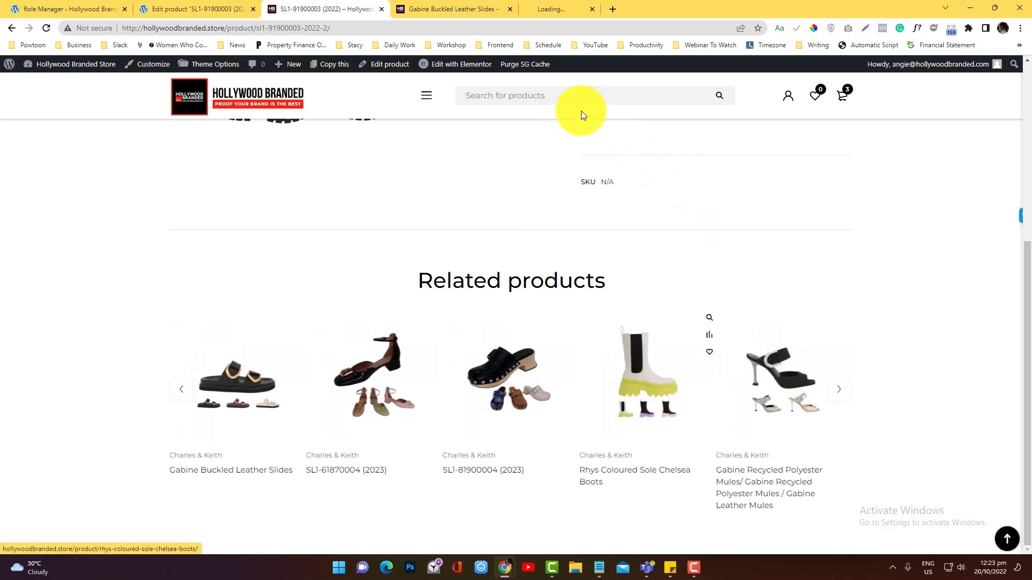
pyautogui.click(491, 11)
pyautogui.click(509, 8)
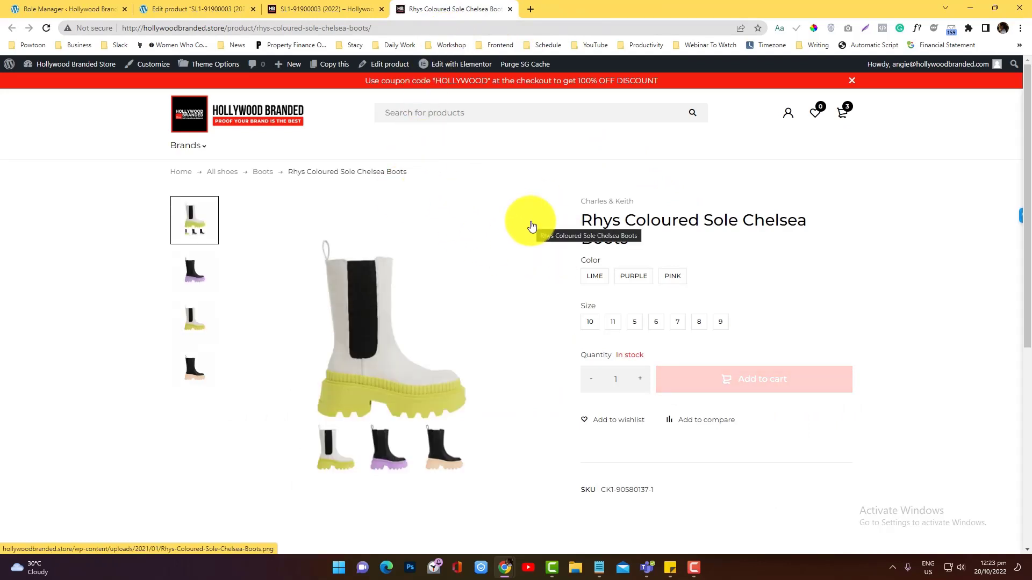
# - Open the product editor for Rhys Coloured Sole Chelsea Boots in a new tab and place it before its storefront page
pyautogui.click(332, 6)
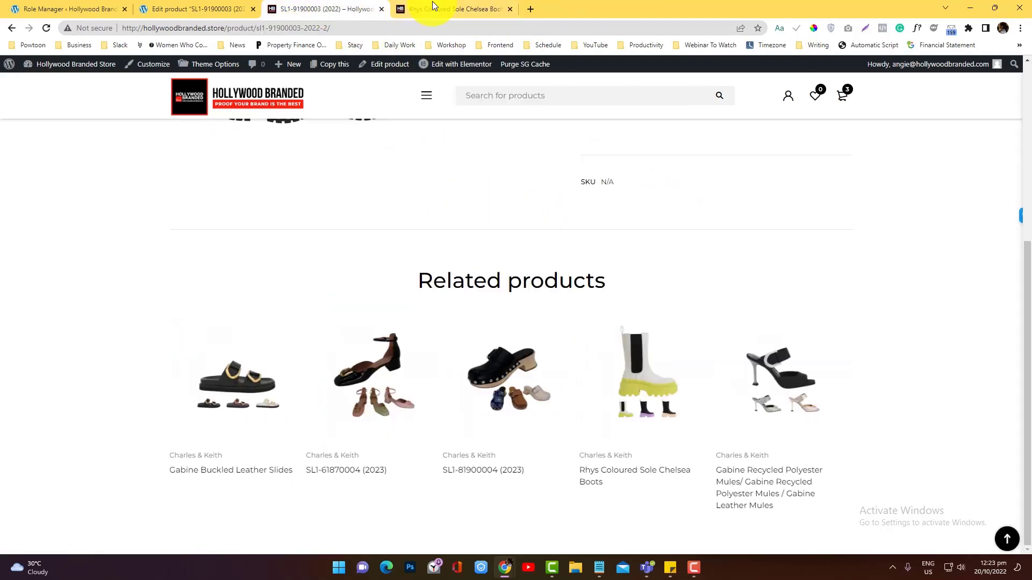
pyautogui.click(432, 5)
pyautogui.rightClick(382, 67)
pyautogui.click(430, 80)
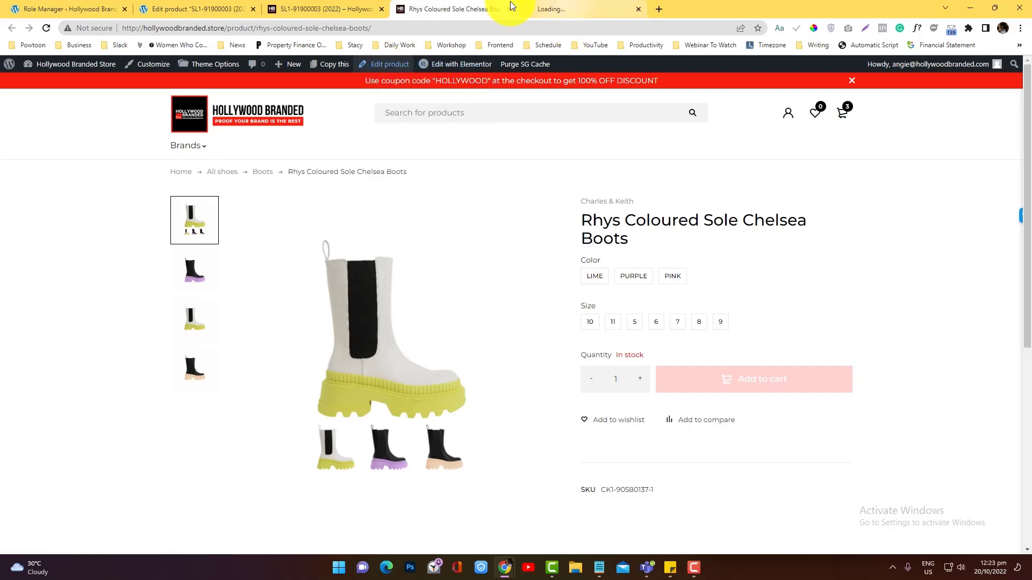
pyautogui.moveTo(511, 1); pyautogui.dragTo(565, 2)
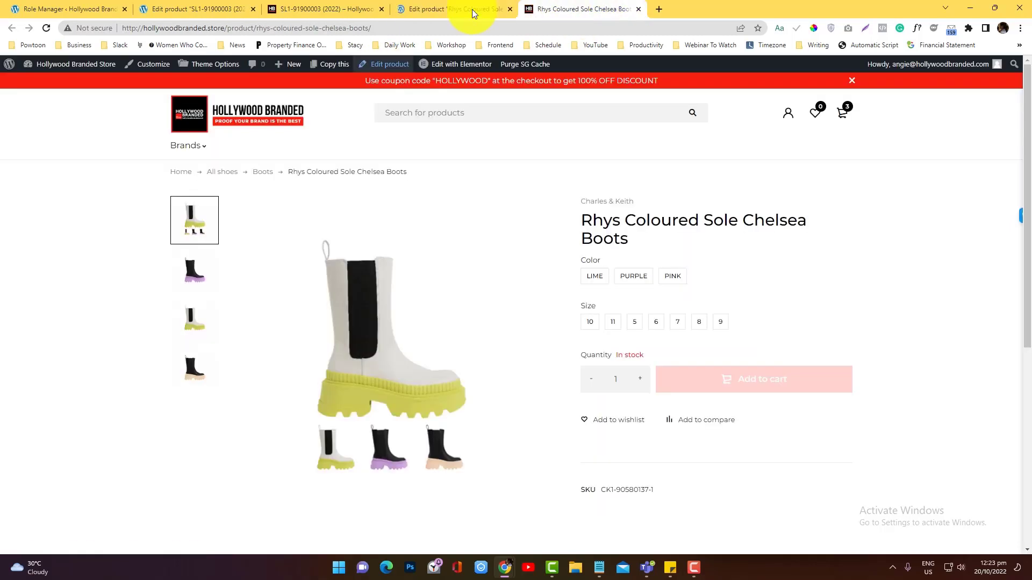
pyautogui.click(330, 9)
pyautogui.middleClick(381, 64)
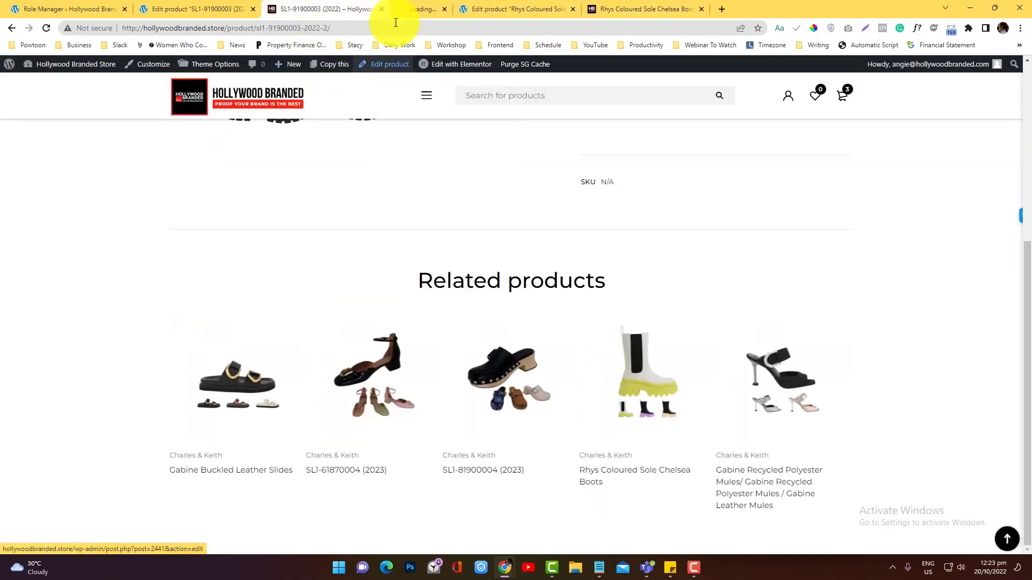
pyautogui.moveTo(392, 8); pyautogui.dragTo(306, 5)
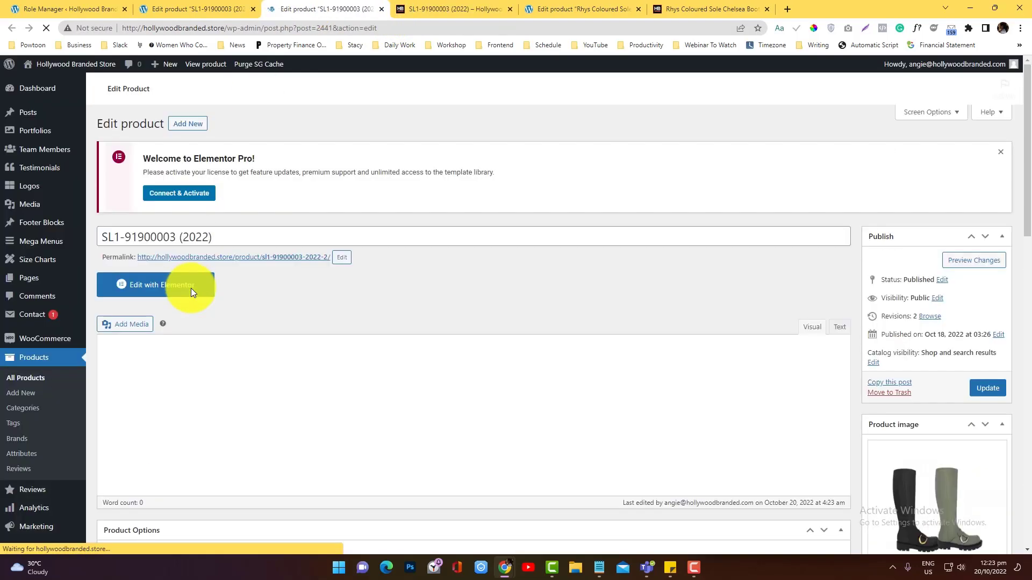
# - Move the Product data box below the Product short description box, briefly expanding and collapsing the short description
pyautogui.scroll(-15, 192, 291)
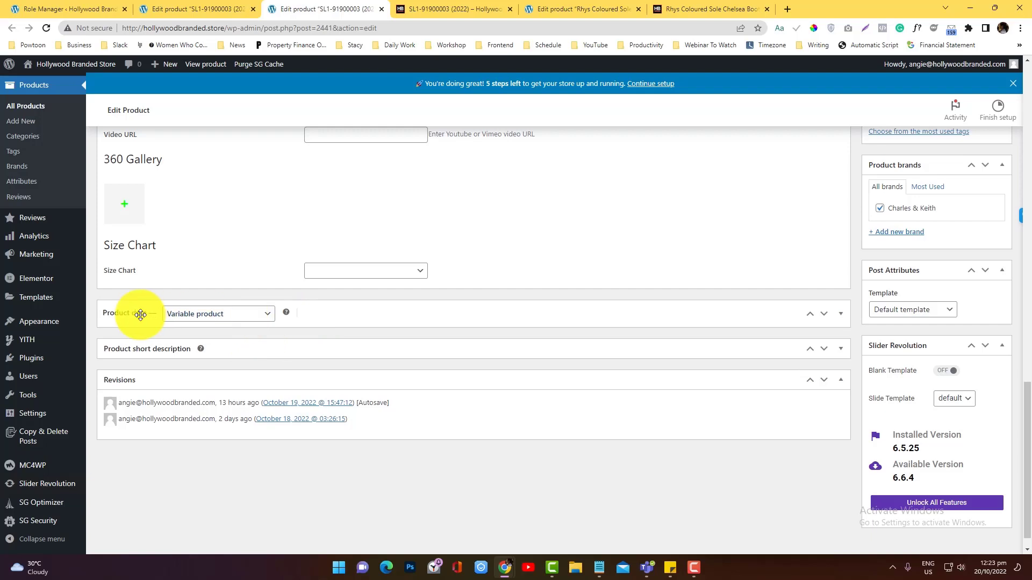
pyautogui.click(823, 315)
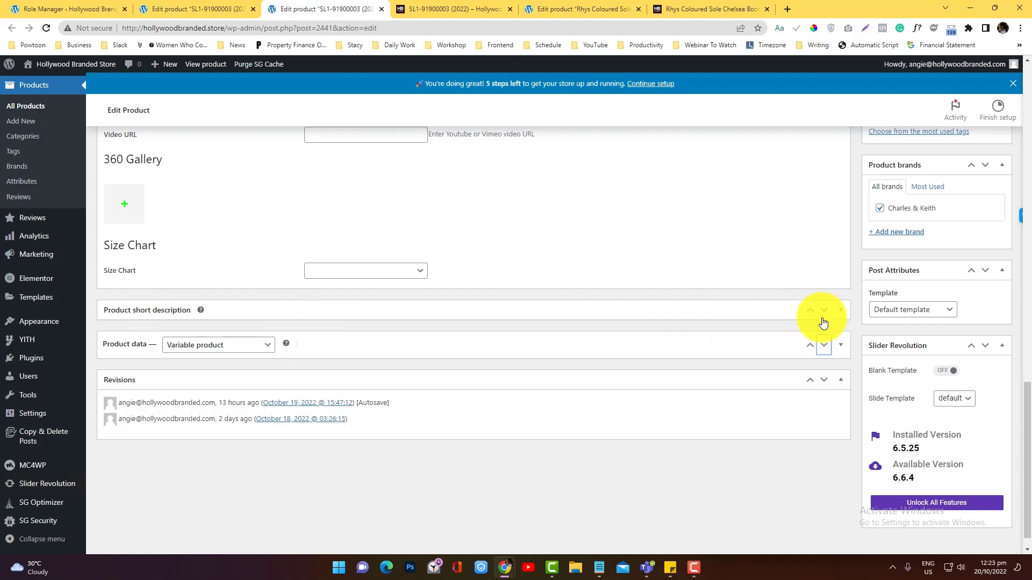
pyautogui.click(845, 312)
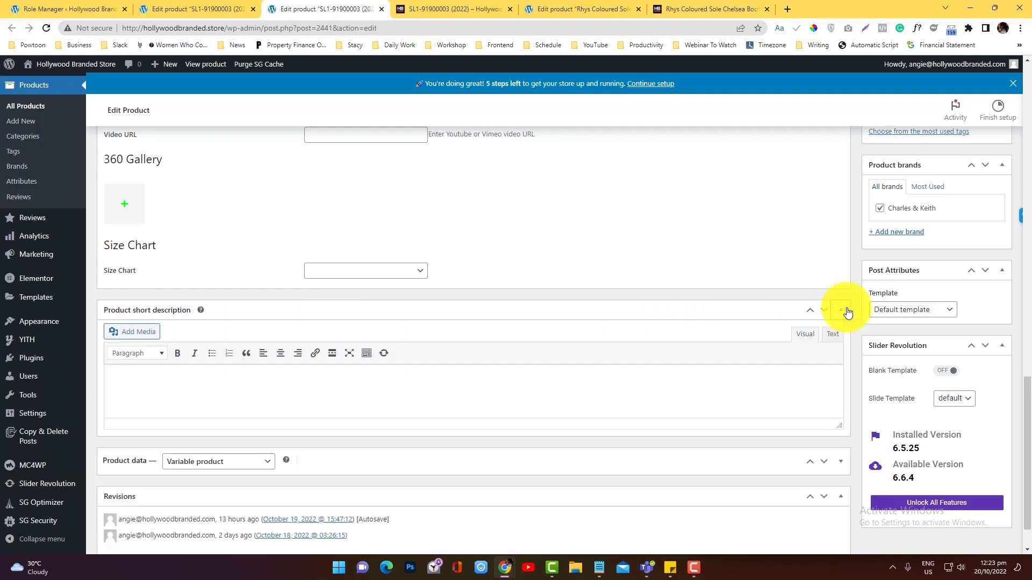
pyautogui.click(847, 313)
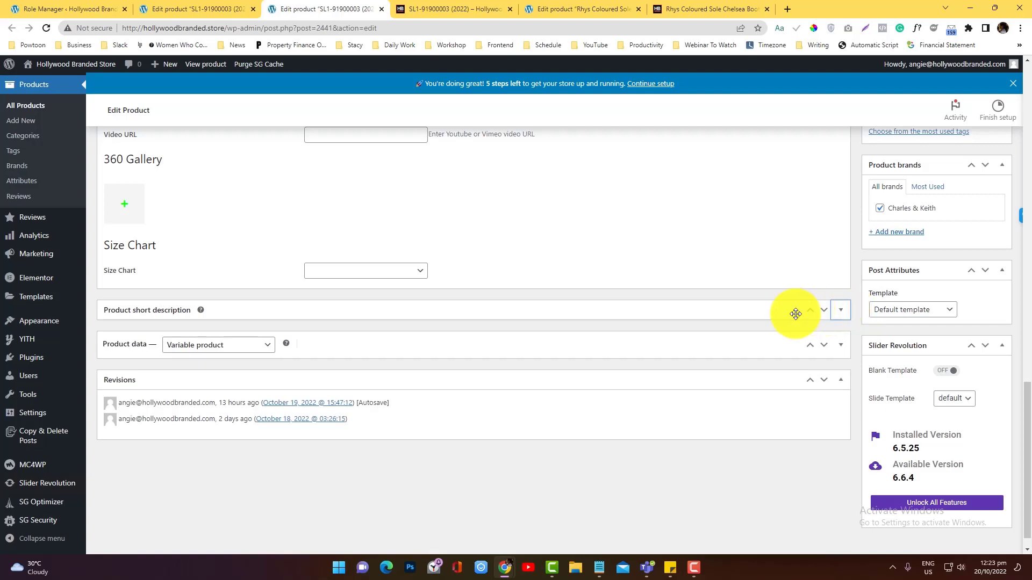
# - Move the Product data box back above the Product short description box and show the details of variation #2744
pyautogui.moveTo(655, 345); pyautogui.dragTo(672, 314)
pyautogui.click(841, 314)
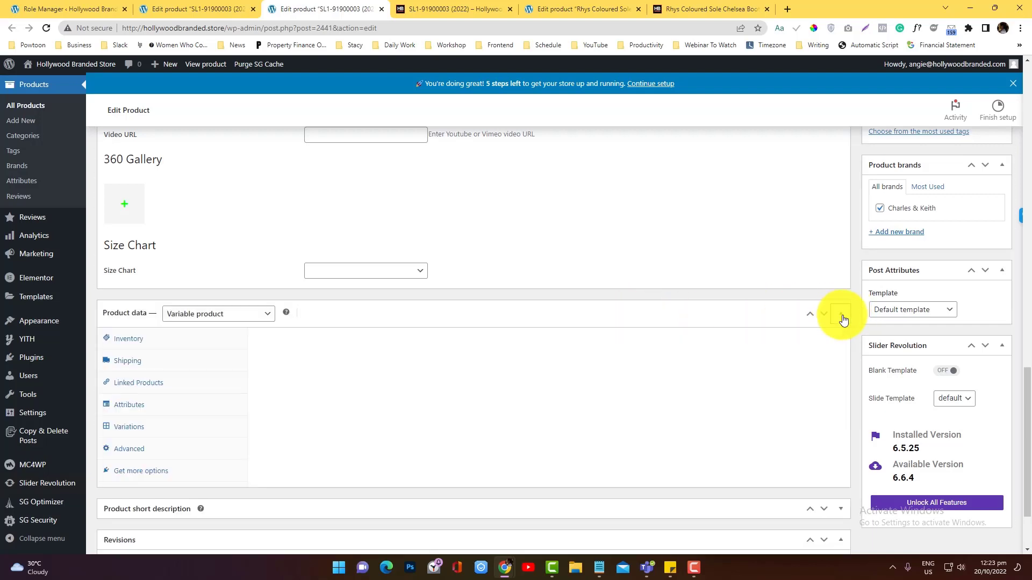
pyautogui.click(160, 426)
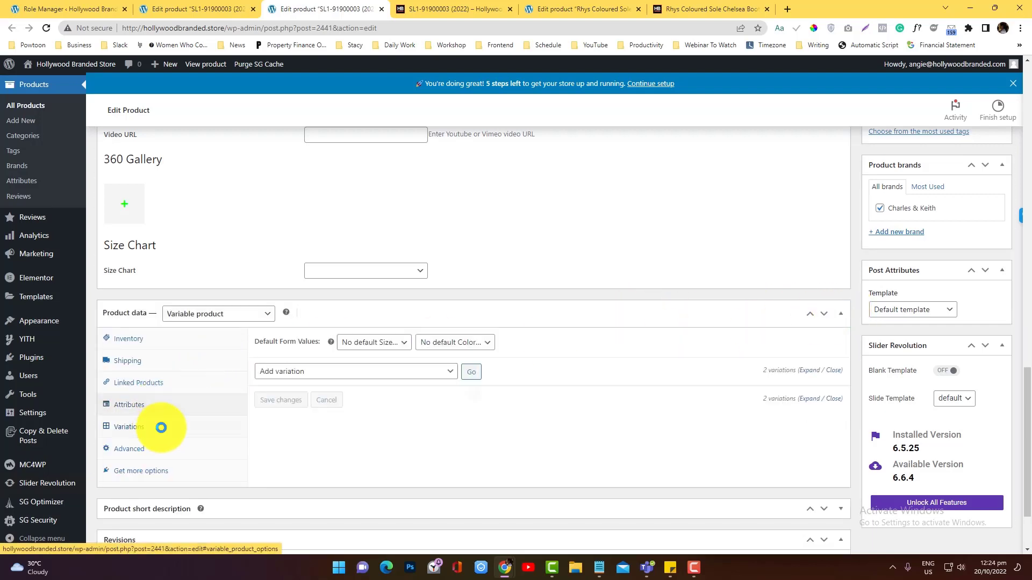
pyautogui.click(448, 430)
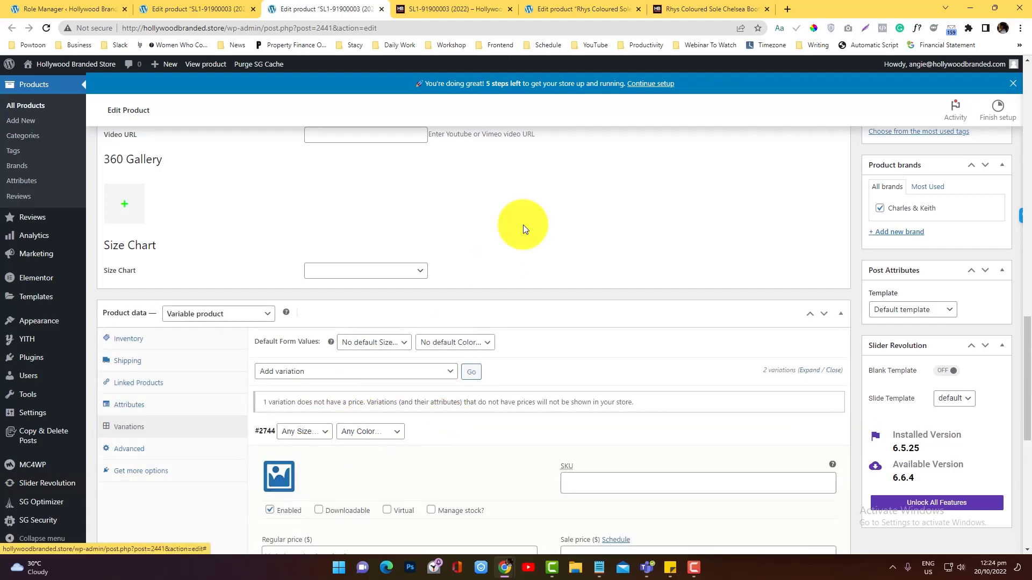
# - On the Rhys Coloured Sole Chelsea Boots storefront page, preview the PURPLE and PINK colours with sizes 10, 11 and 6
pyautogui.click(559, 6)
pyautogui.click(693, 9)
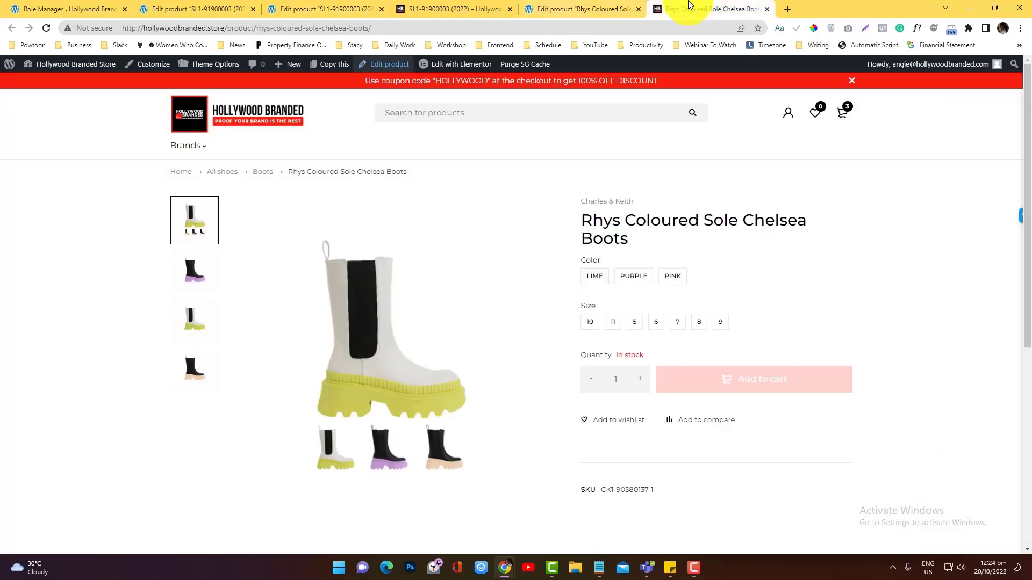
pyautogui.click(600, 285)
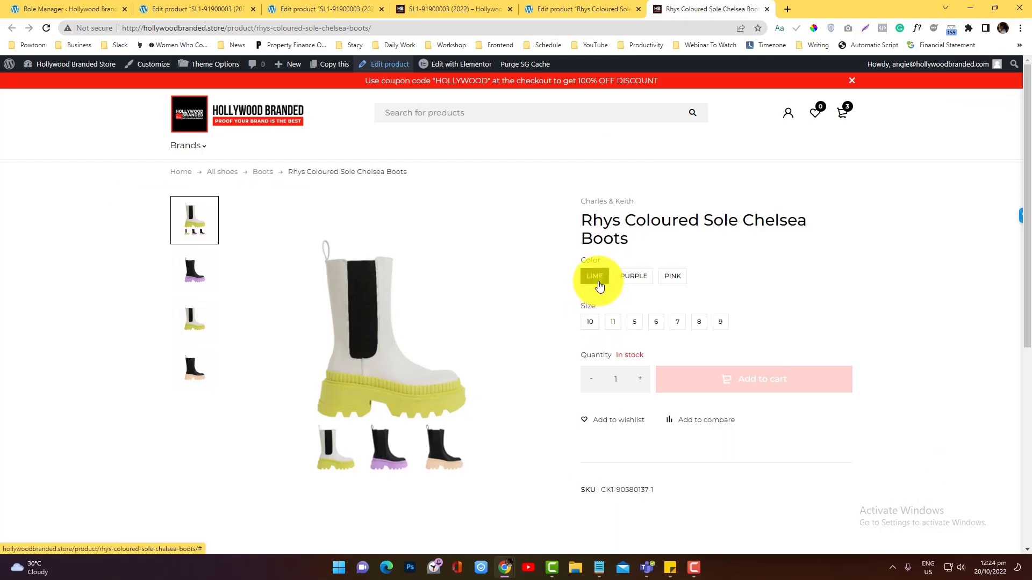
pyautogui.click(627, 279)
pyautogui.click(590, 321)
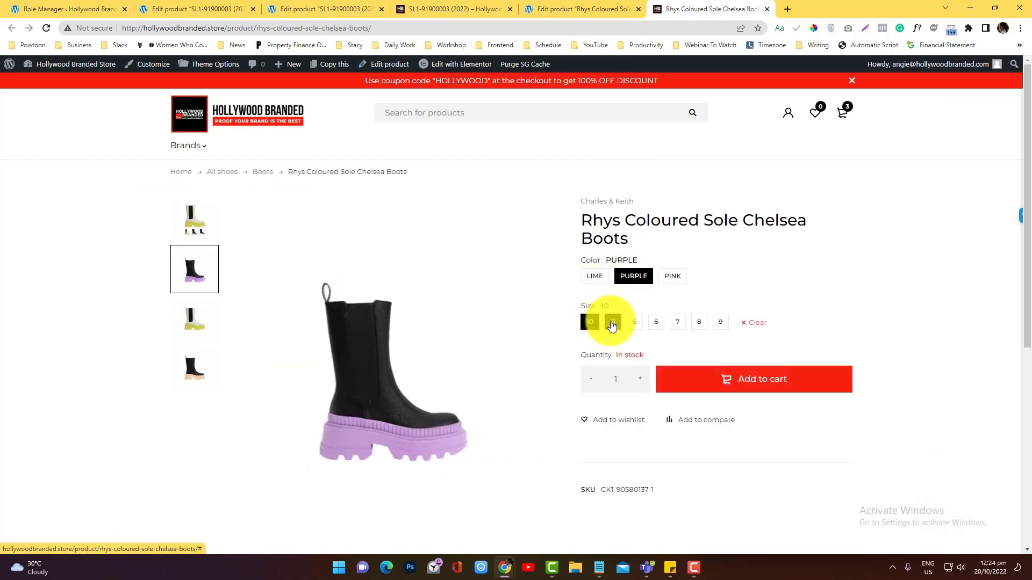
pyautogui.click(669, 276)
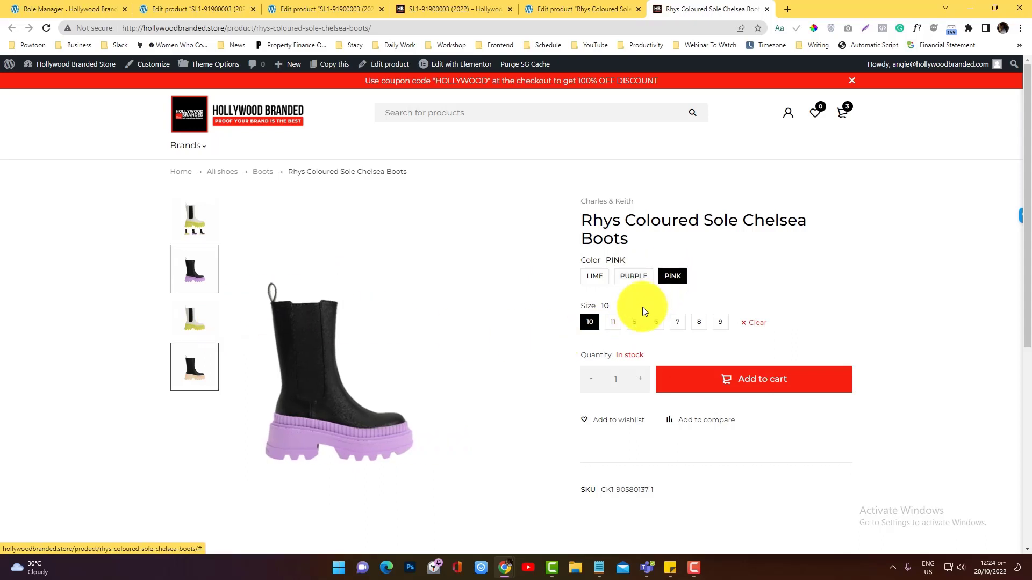
pyautogui.click(612, 322)
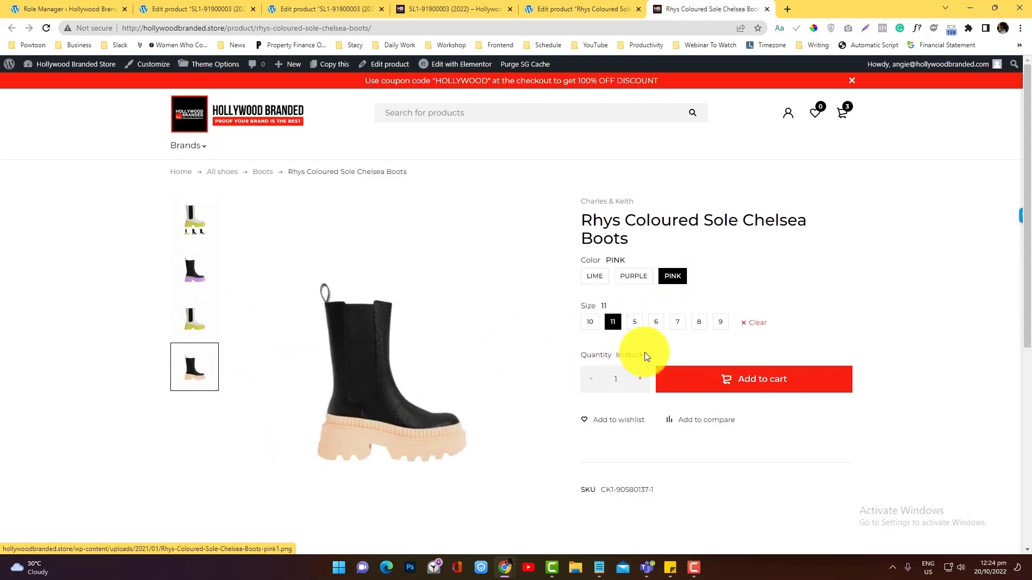
pyautogui.click(635, 323)
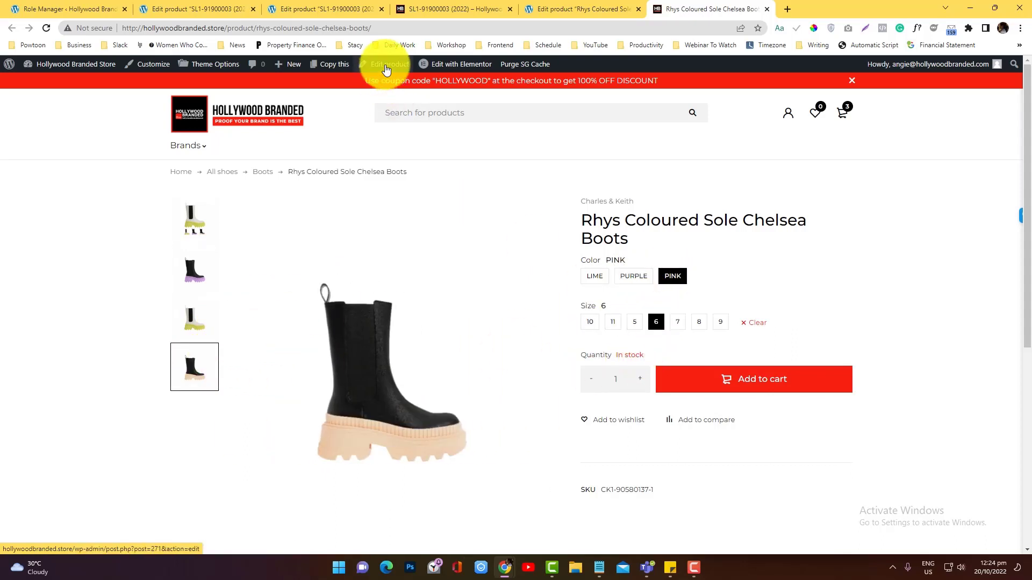
# - Open another Rhys Coloured Sole Chelsea Boots editor in a new tab before its storefront page and show the product's variations
pyautogui.rightClick(386, 65)
pyautogui.click(411, 71)
pyautogui.moveTo(794, 8); pyautogui.dragTo(700, 5)
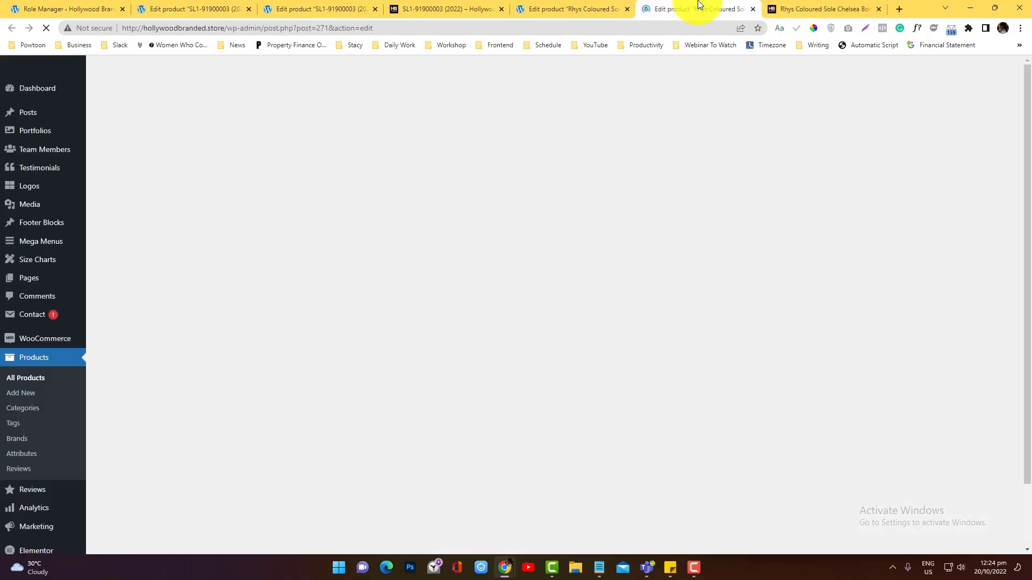
pyautogui.scroll(-5, 294, 351)
pyautogui.scroll(-12, 293, 353)
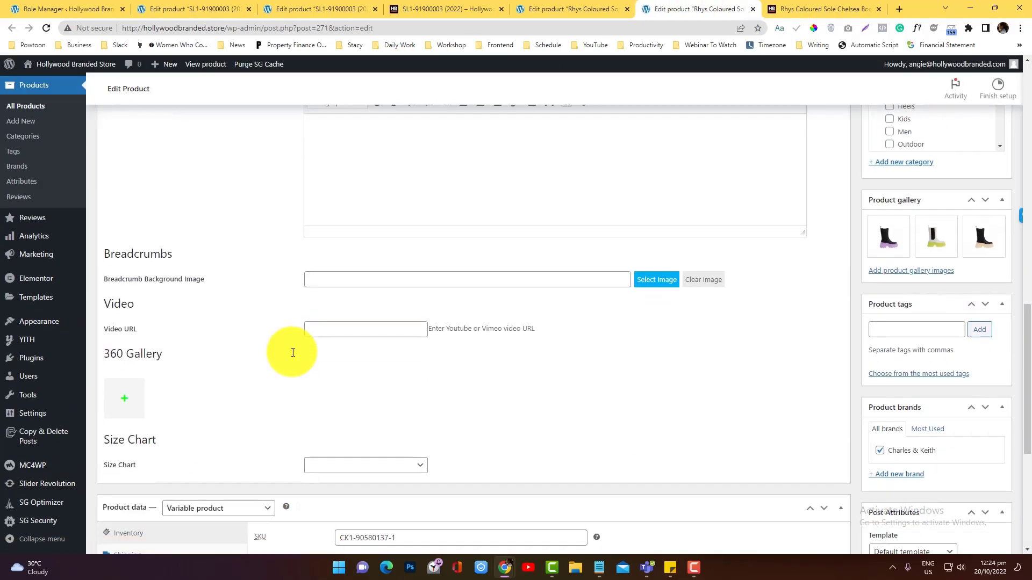
pyautogui.click(144, 375)
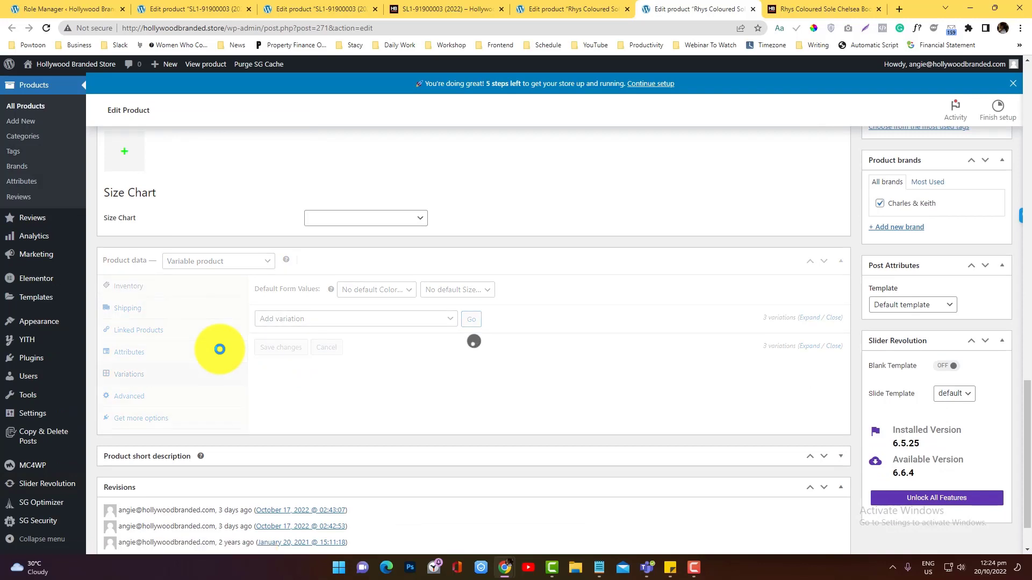
# - Examine the details of the PURPLE and PINK variations and the size choices offered for the PURPLE one
pyautogui.click(456, 346)
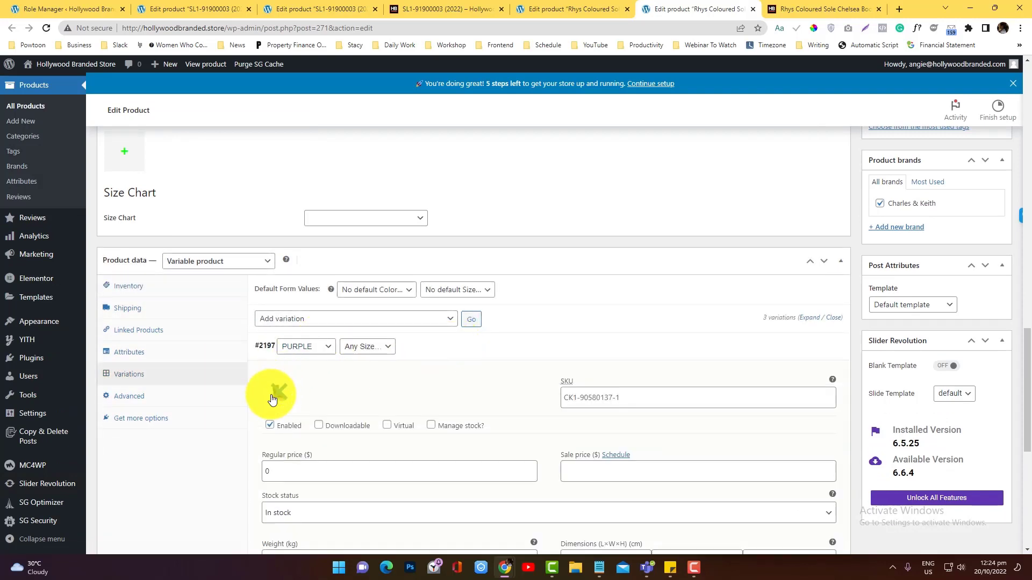
pyautogui.click(462, 345)
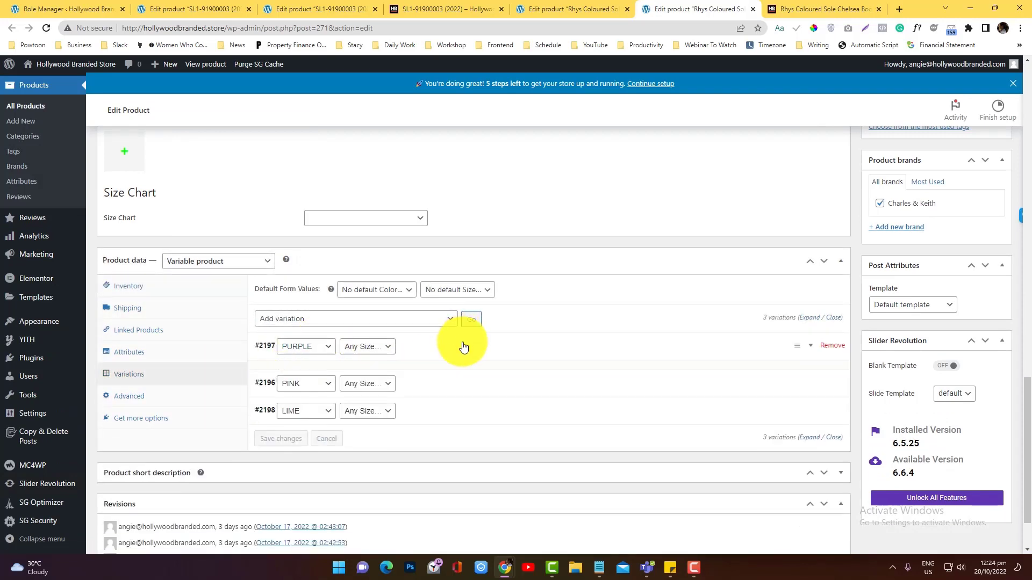
pyautogui.click(461, 345)
pyautogui.click(454, 348)
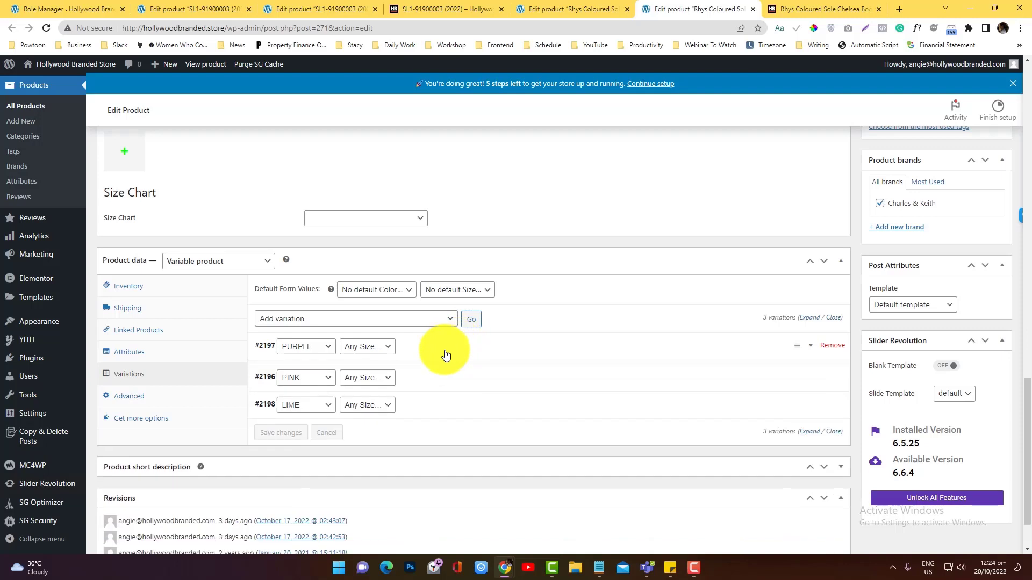
pyautogui.click(388, 352)
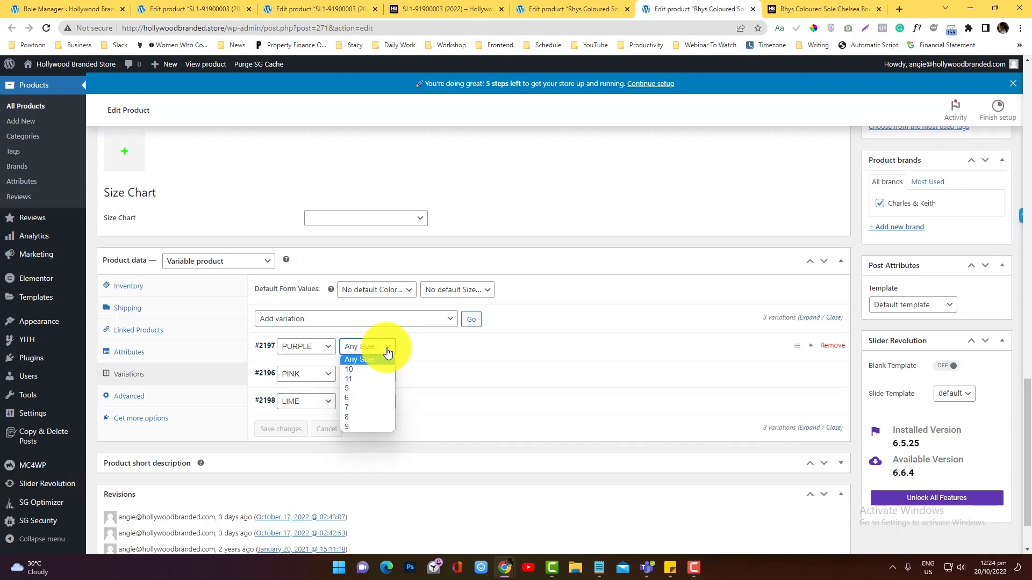
pyautogui.click(388, 353)
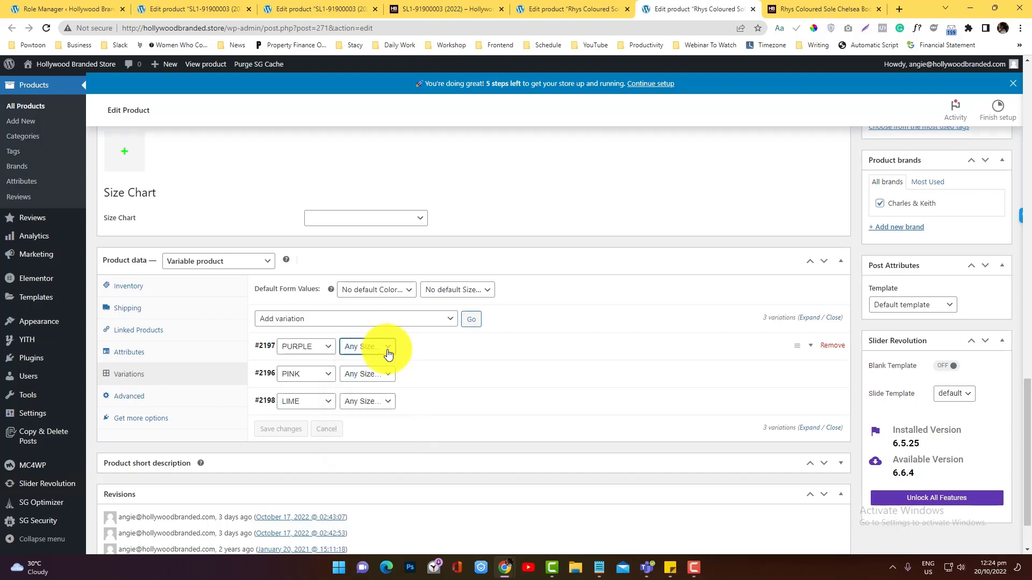
pyautogui.click(437, 380)
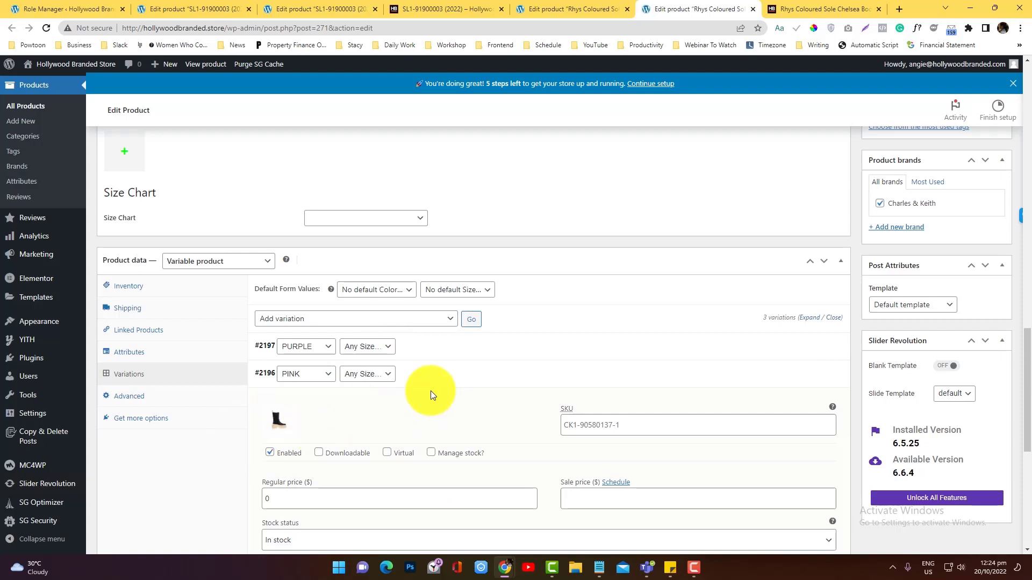
pyautogui.click(438, 383)
# - Set Rhys-Coloured-Sole-Chelsea-Boots-lime.png from the media library as the LIME variation's image
pyautogui.click(431, 402)
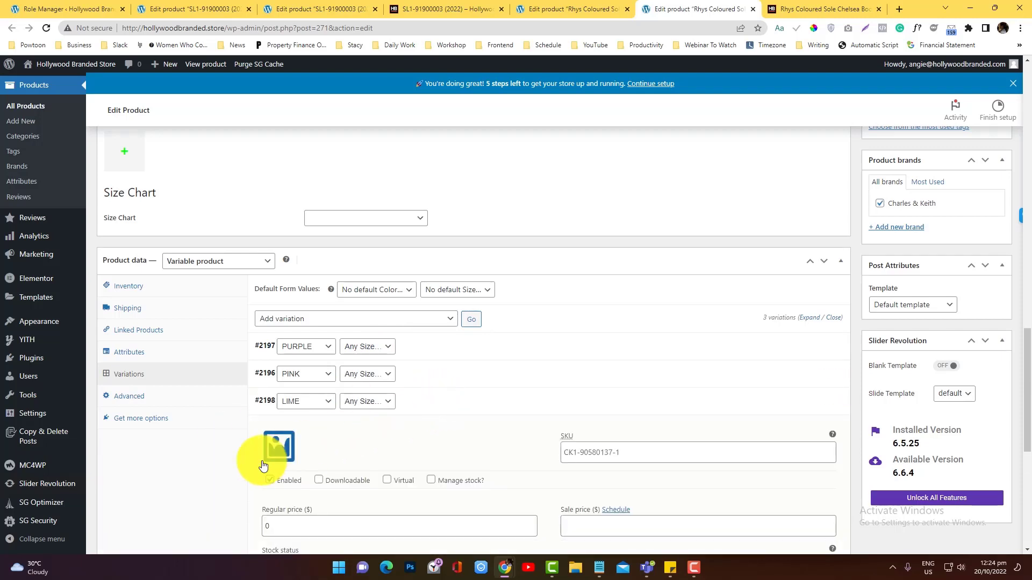
pyautogui.click(285, 450)
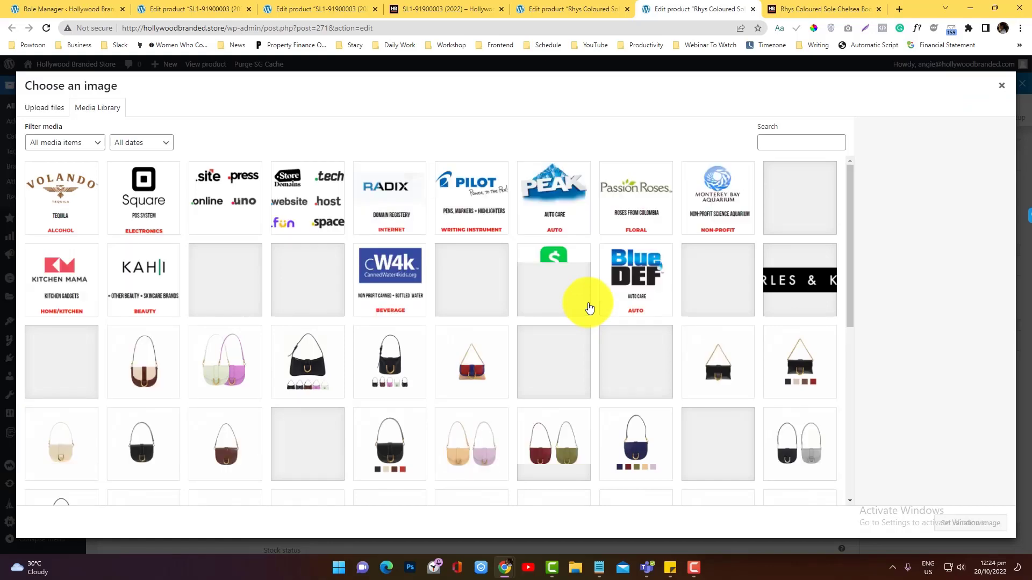
pyautogui.scroll(-5, 588, 308)
pyautogui.scroll(-2, 589, 307)
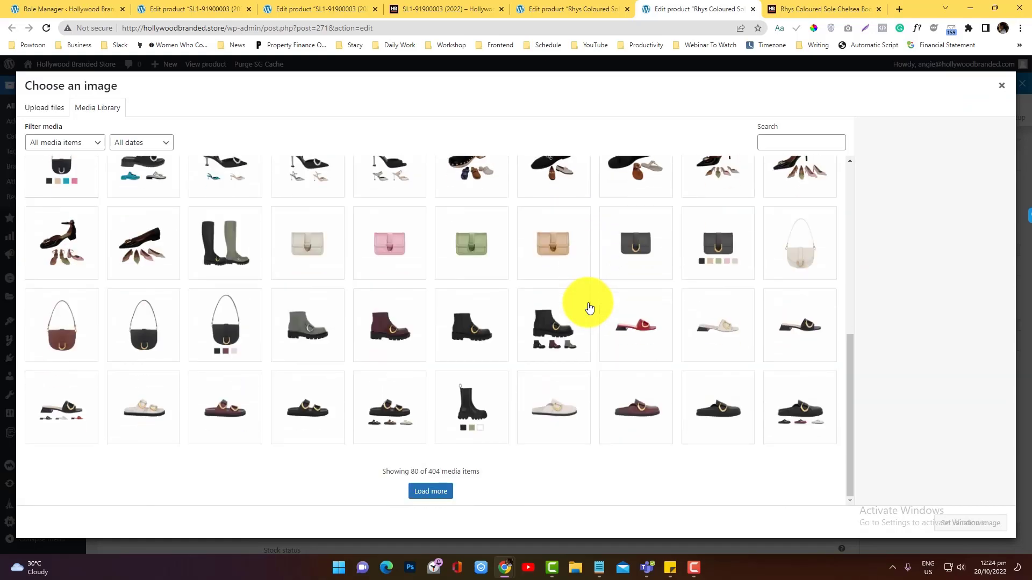
pyautogui.click(431, 491)
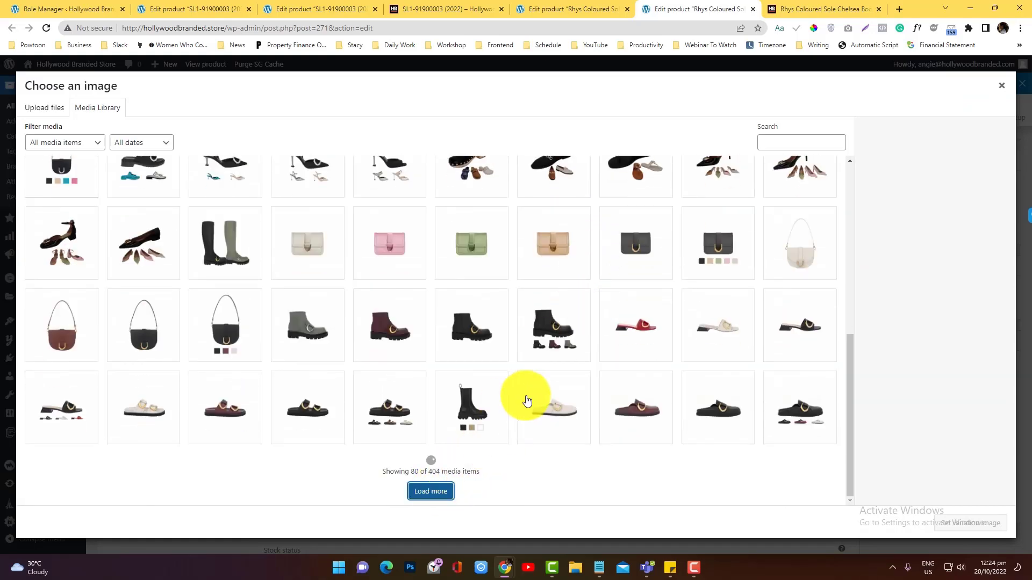
pyautogui.scroll(-5, 526, 400)
pyautogui.scroll(-5, 525, 398)
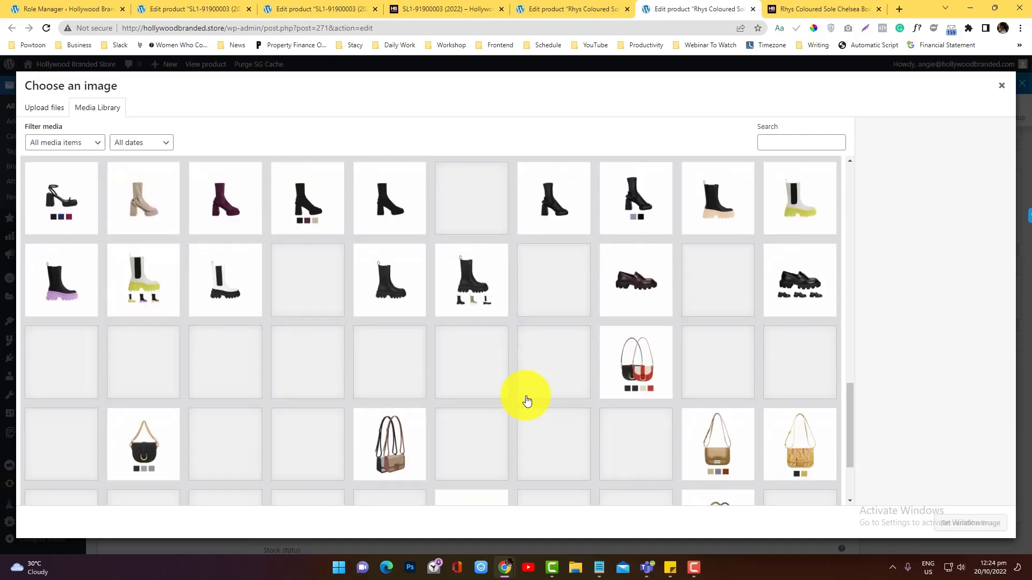
pyautogui.click(800, 224)
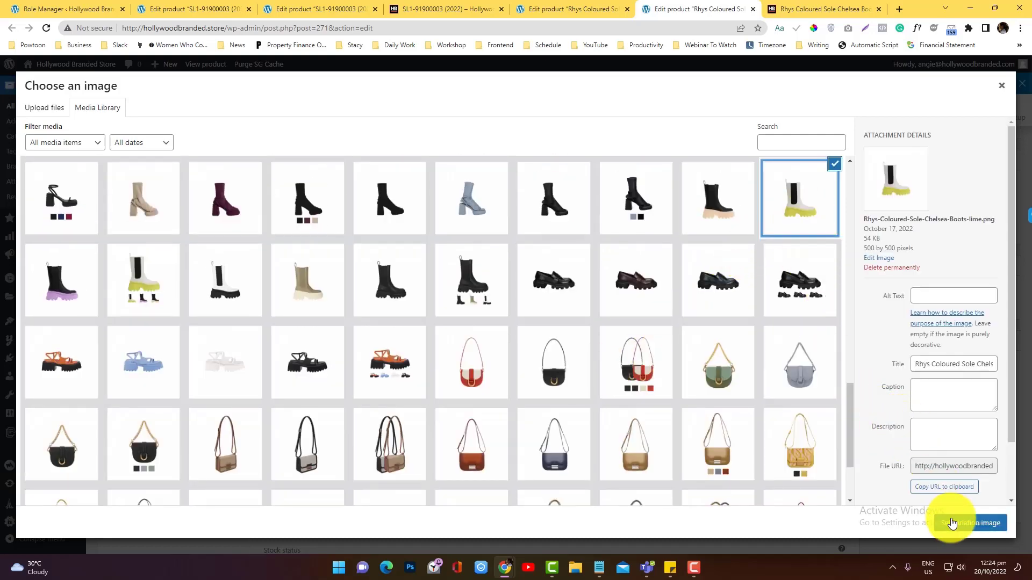
pyautogui.click(960, 519)
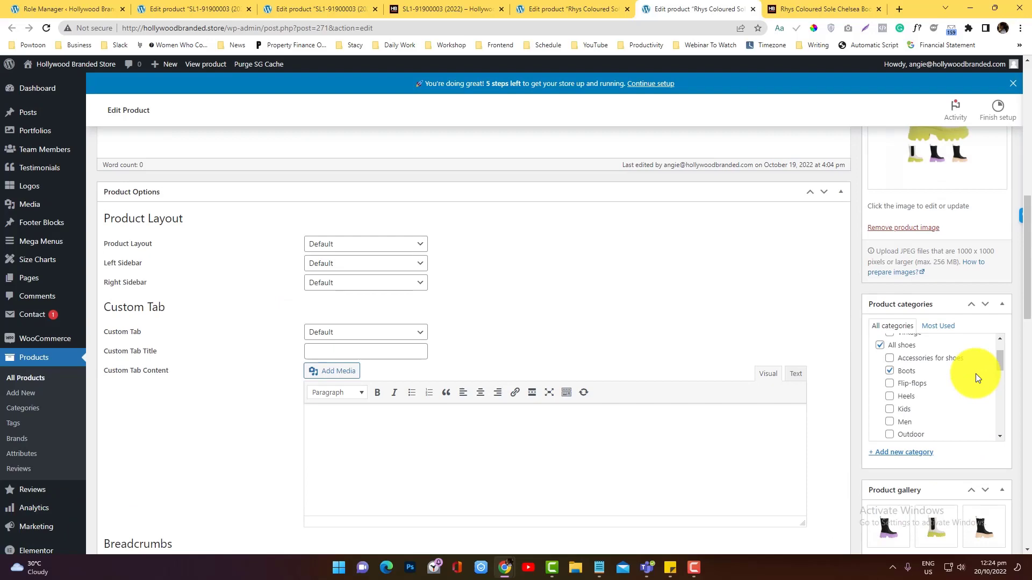
pyautogui.scroll(2, 974, 346)
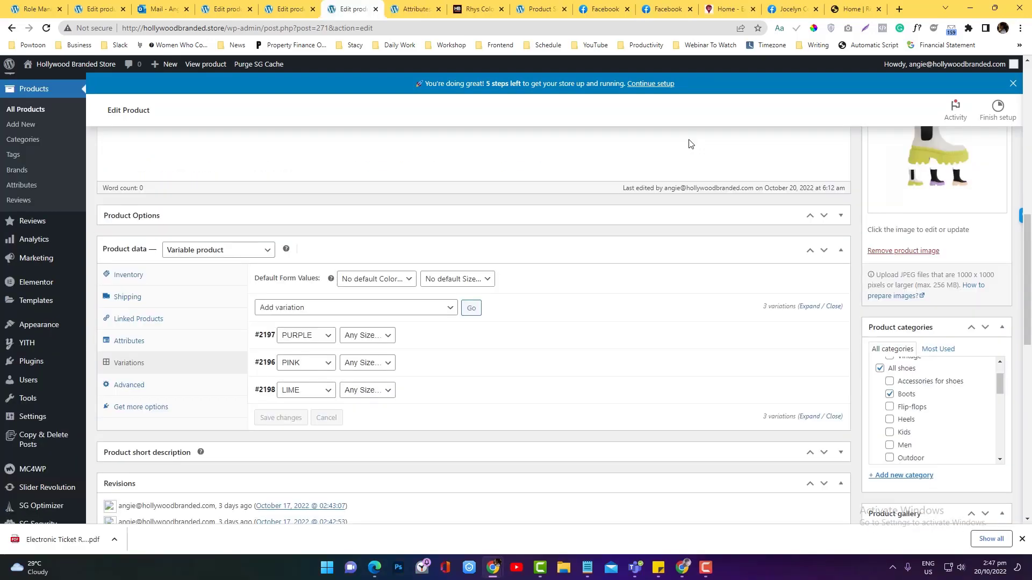
# - Review the bulk actions for variations and apply Set Status - In stock to all of the product's variations
pyautogui.click(236, 256)
pyautogui.click(232, 261)
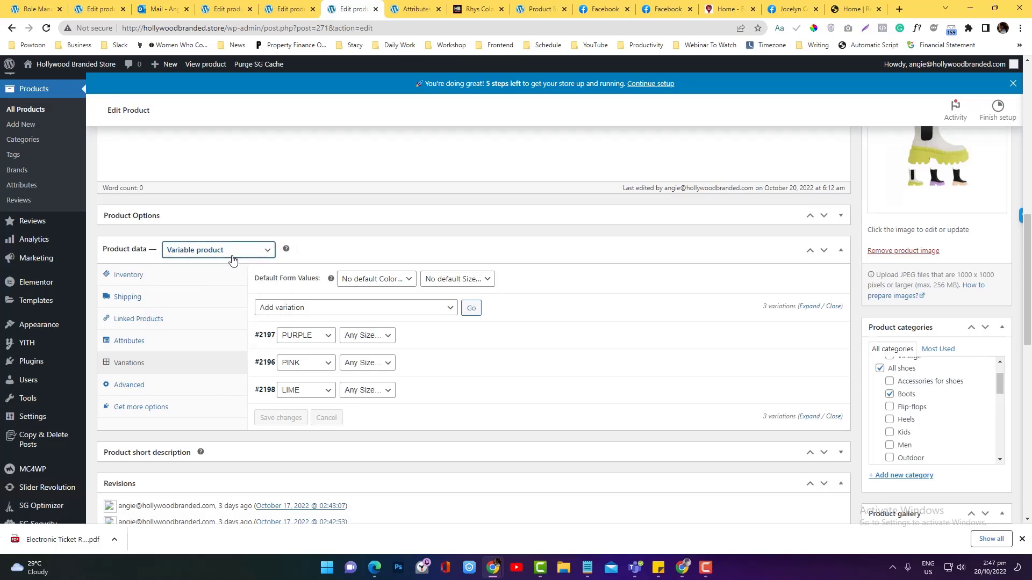
pyautogui.click(383, 306)
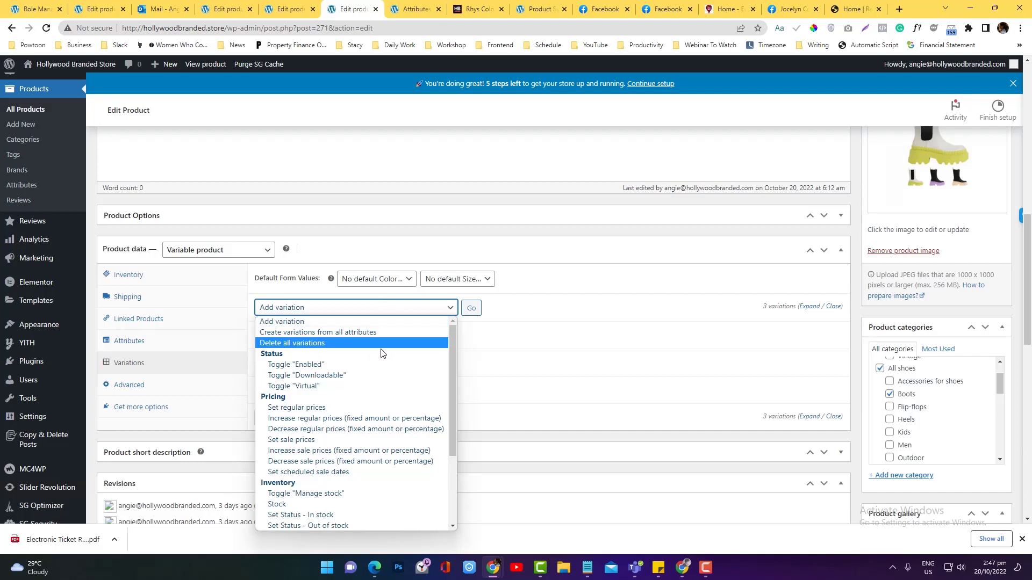
pyautogui.moveTo(452, 362); pyautogui.dragTo(456, 427)
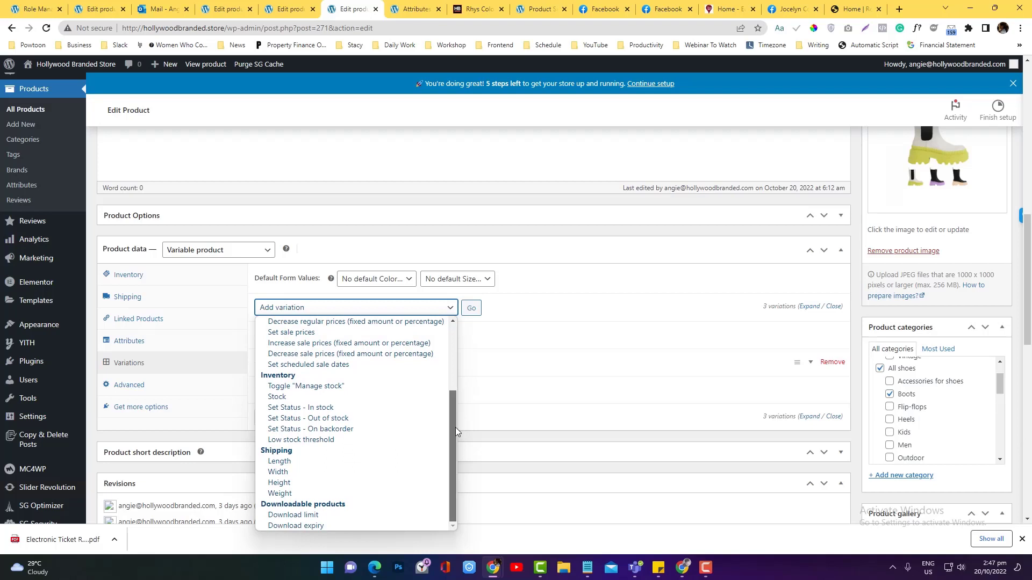
pyautogui.click(361, 408)
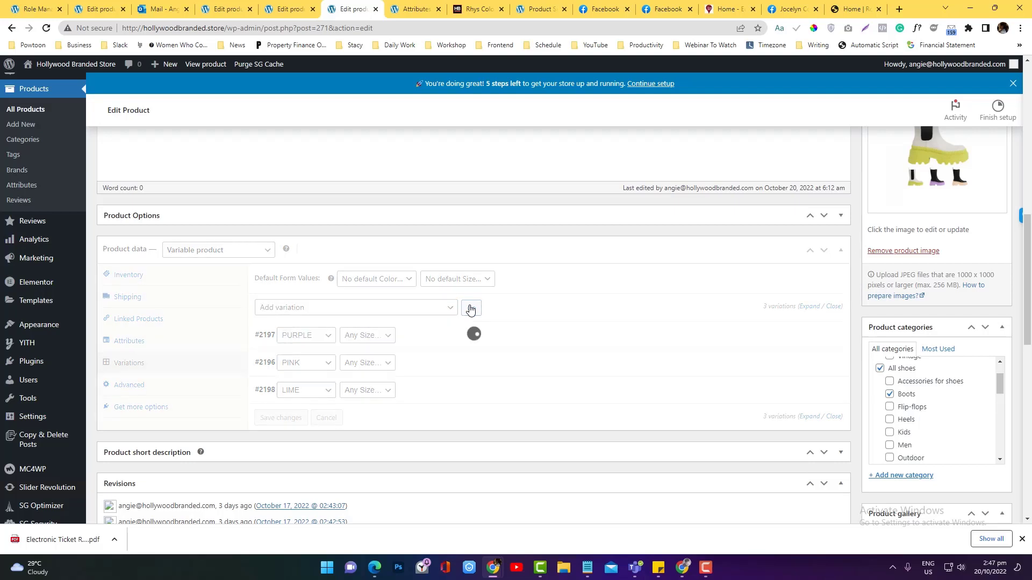
# - Bulk-set the regular prices of all variations to 0 and show the PURPLE variation's details
pyautogui.click(421, 310)
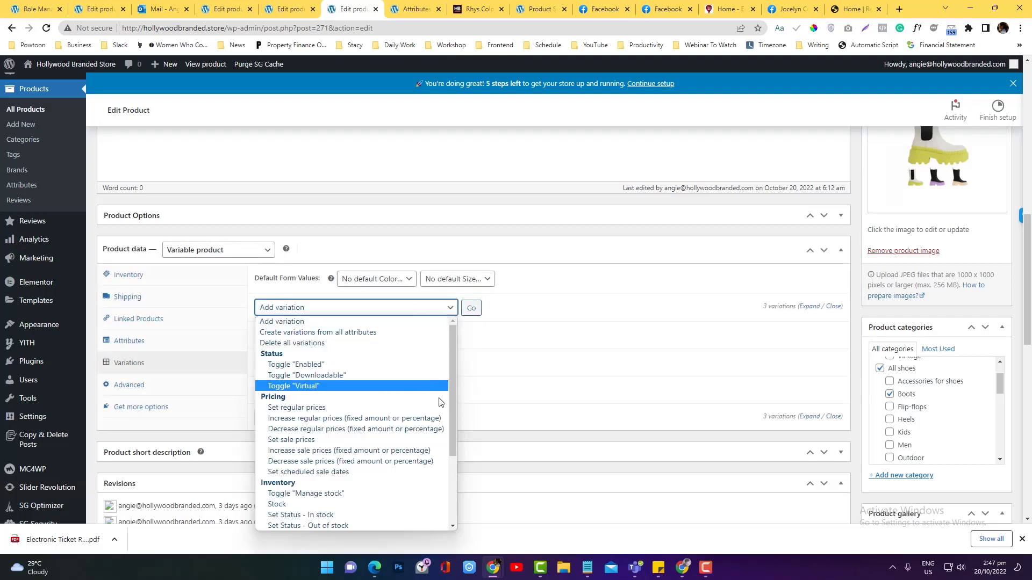
pyautogui.moveTo(449, 388); pyautogui.dragTo(452, 408)
pyautogui.click(326, 375)
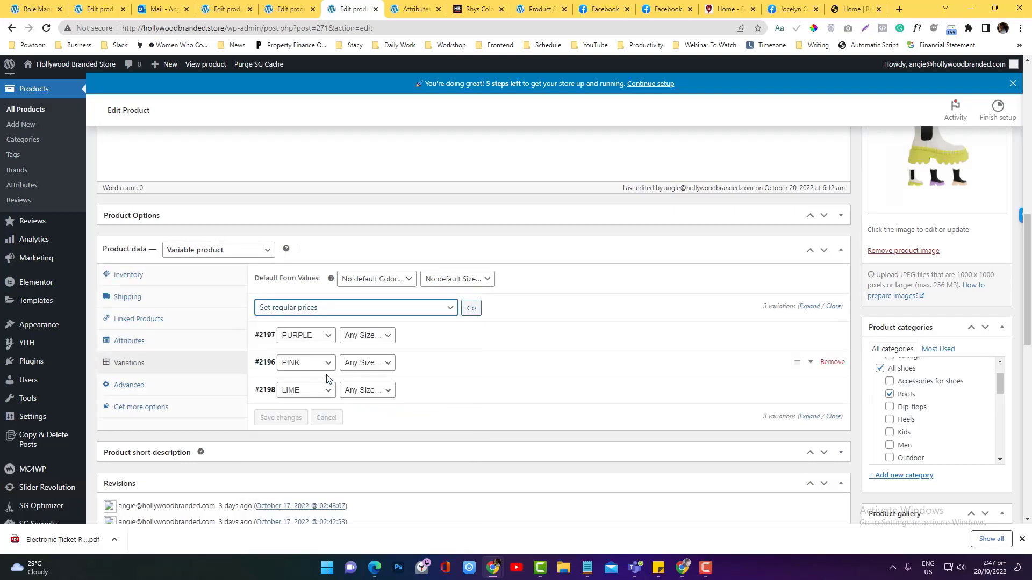
pyautogui.click(471, 308)
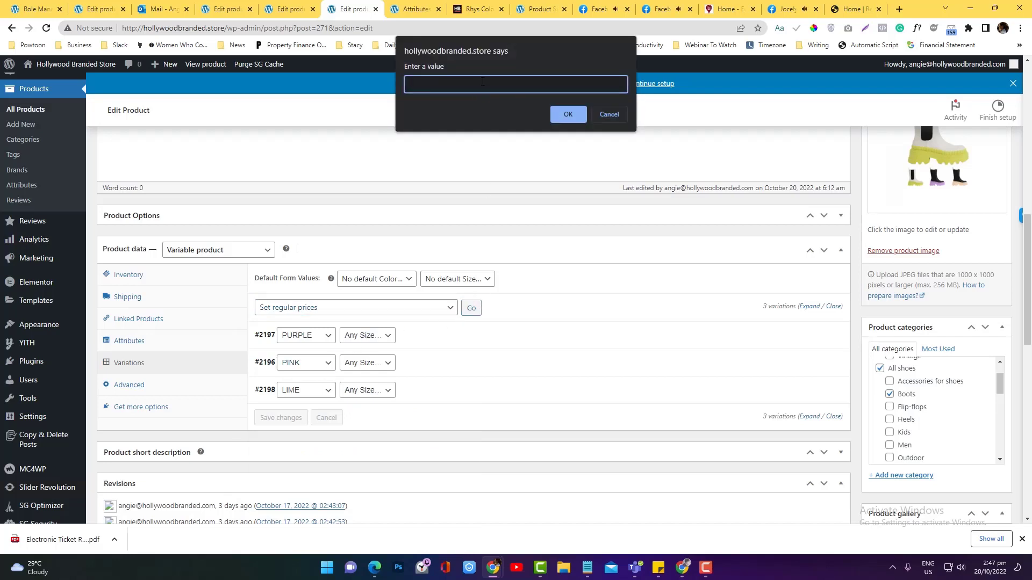
pyautogui.click(553, 115)
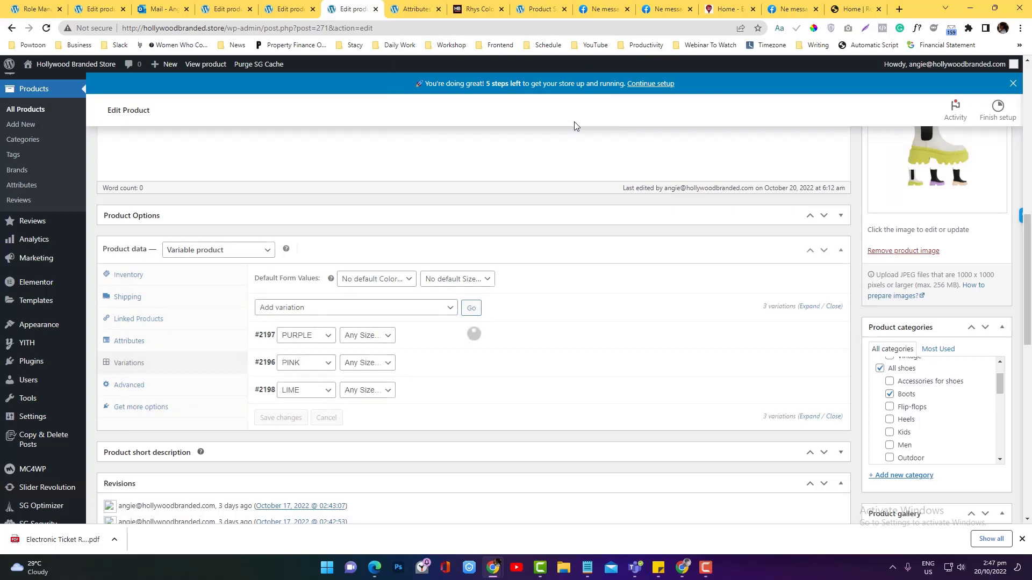
pyautogui.click(456, 352)
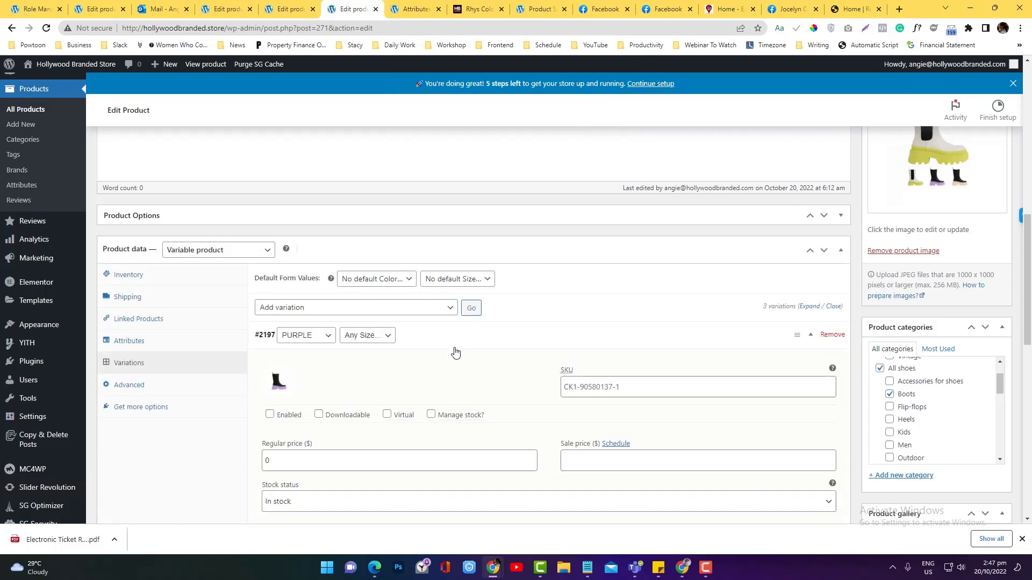
# - Collapse the PURPLE variation's details and review the list of bulk actions for variations
pyautogui.click(456, 343)
pyautogui.click(416, 307)
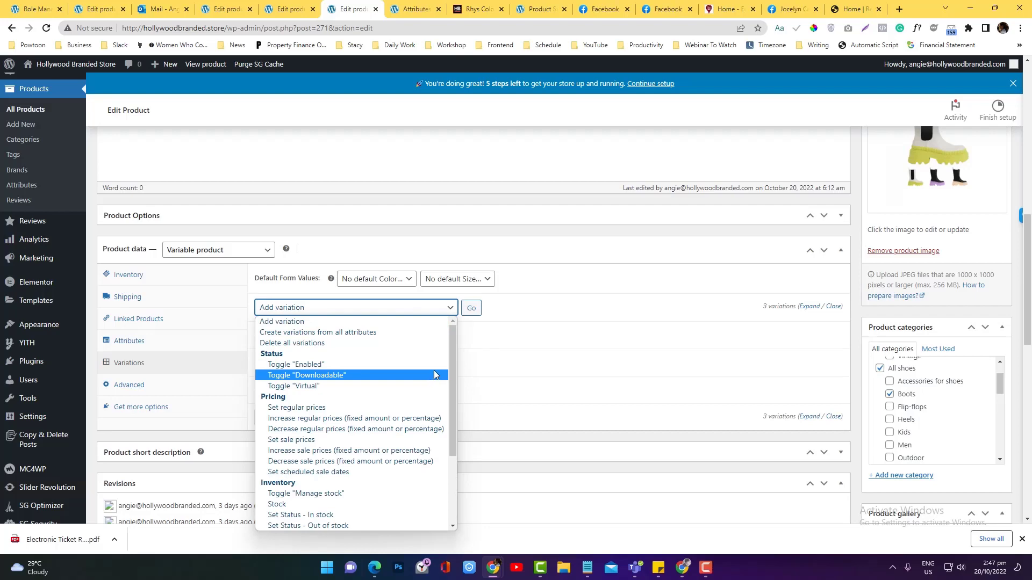
pyautogui.click(529, 305)
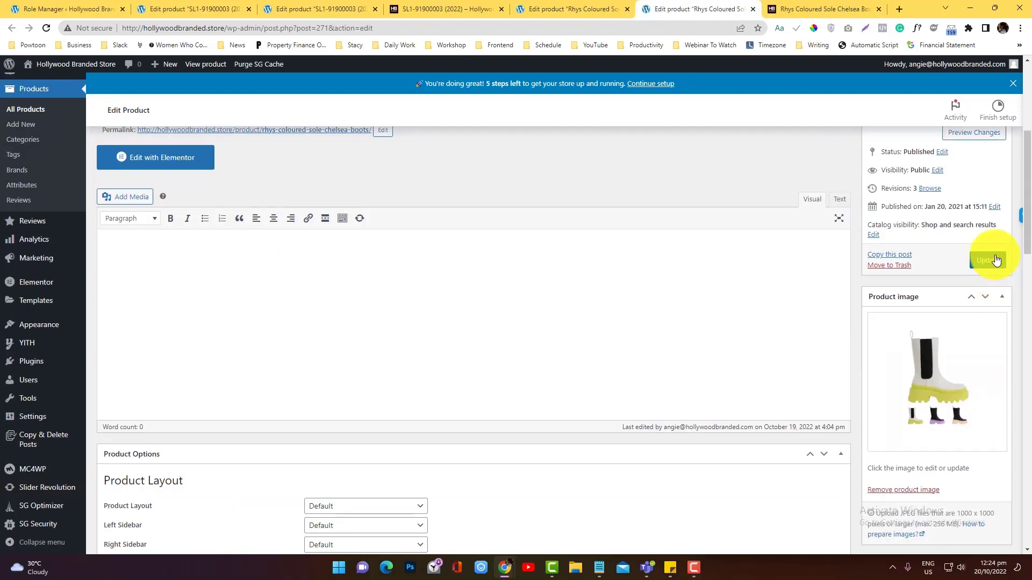
# - Update the product and check the color and size choices on the Rhys Coloured Sole Chelsea Boots storefront page
pyautogui.click(994, 261)
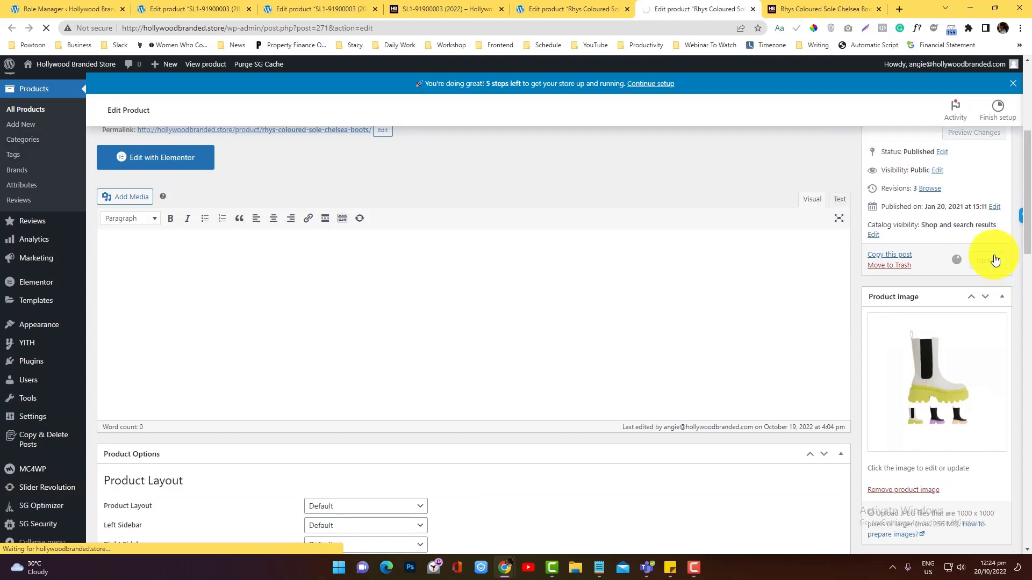
pyautogui.click(778, 9)
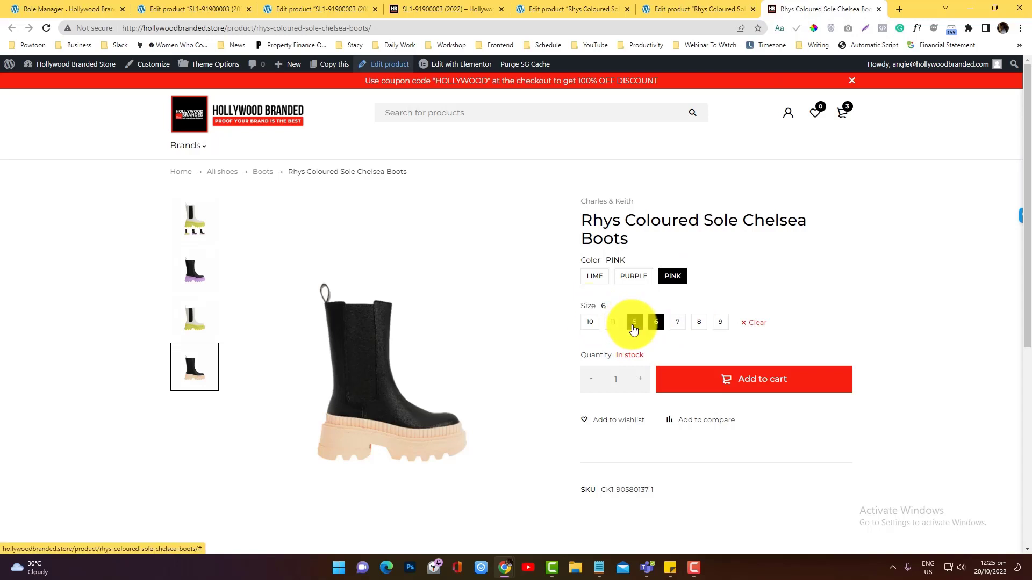
pyautogui.click(672, 7)
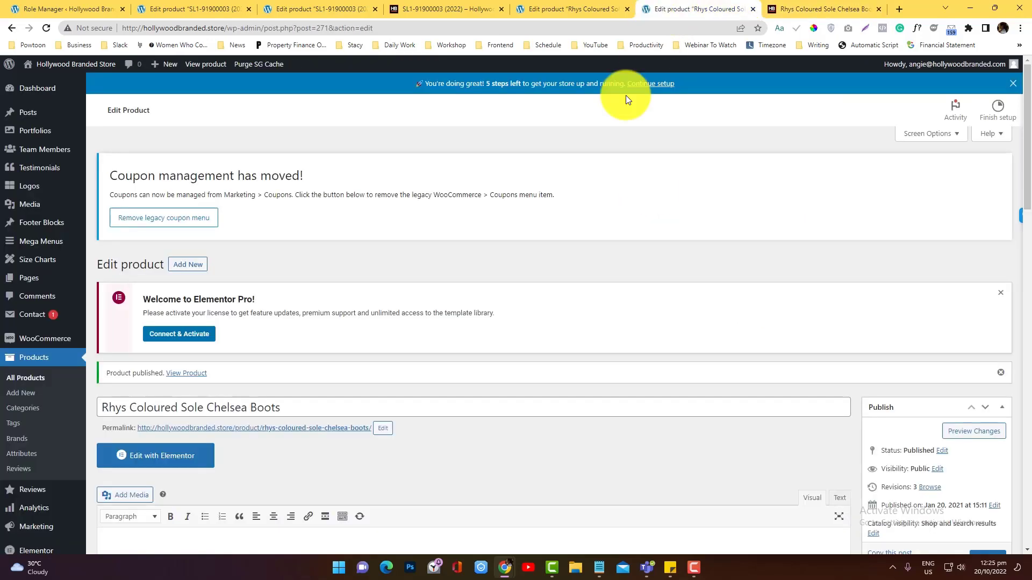
# - Collapse the Product Options and Product data boxes in the product editor
pyautogui.scroll(-10, 531, 352)
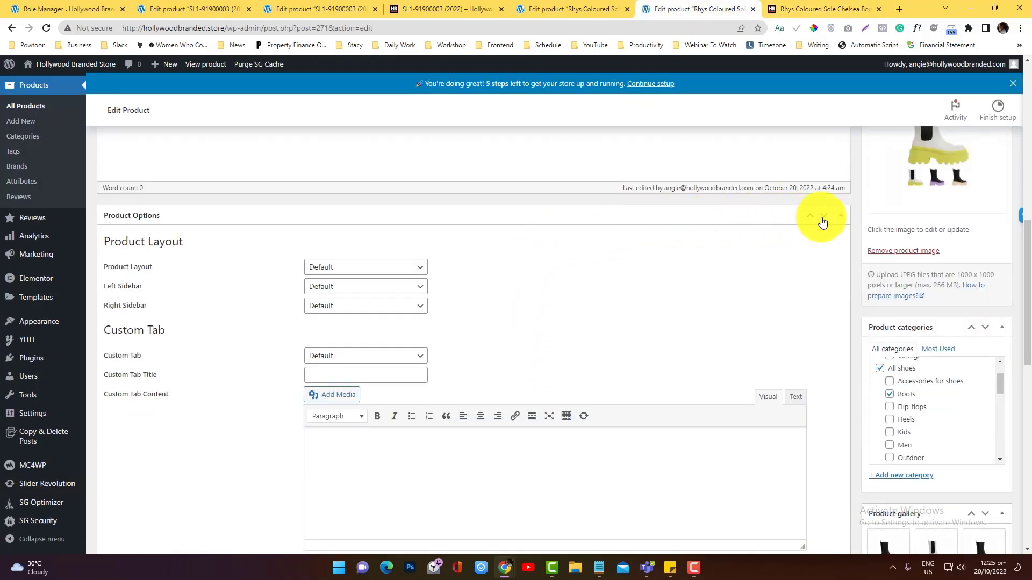
pyautogui.click(840, 217)
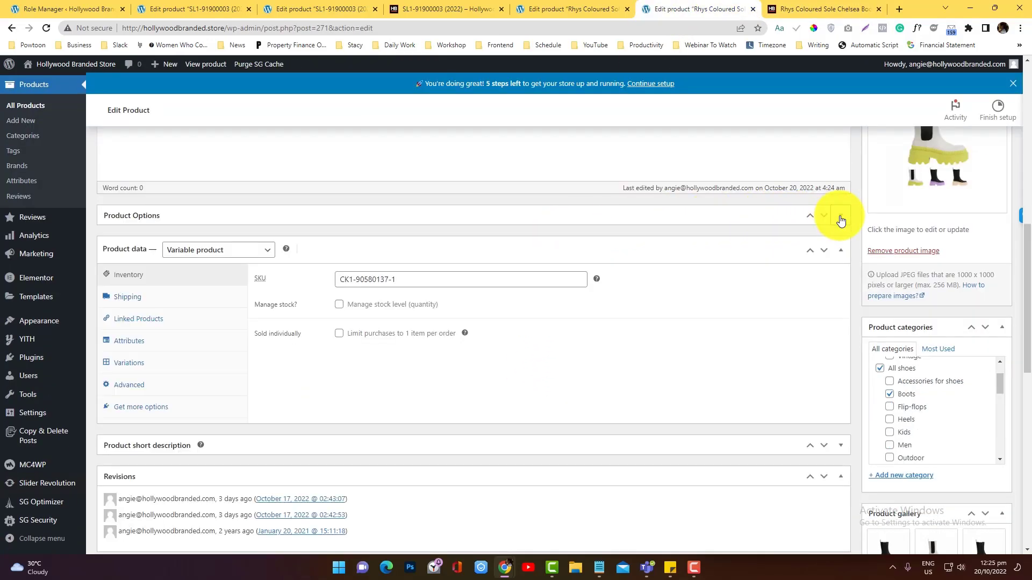
pyautogui.click(840, 250)
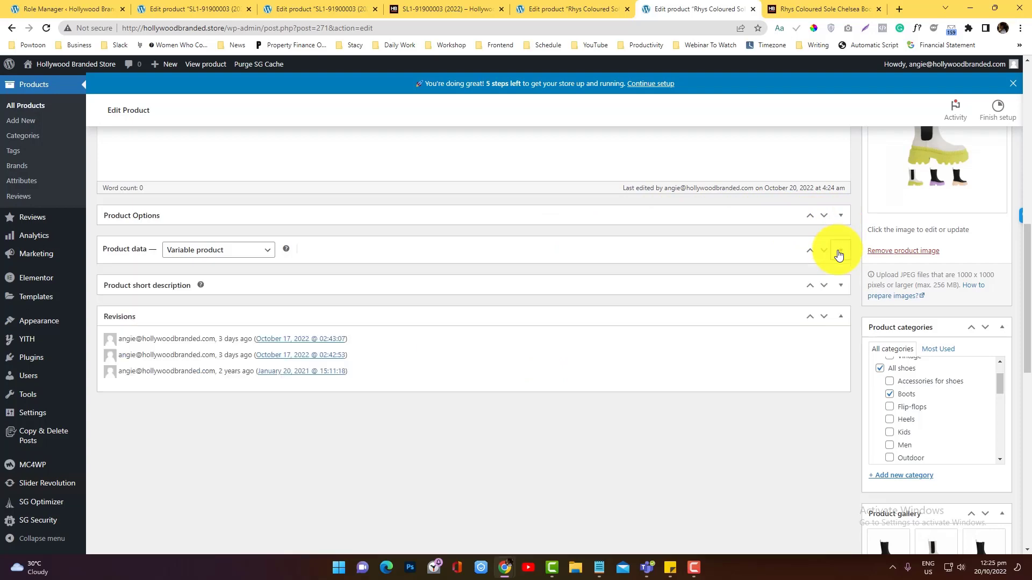
# - Open the product attributes page in a new tab and add an attribute named Texture with the slug Texture
pyautogui.rightClick(23, 182)
pyautogui.click(59, 189)
pyautogui.click(609, 10)
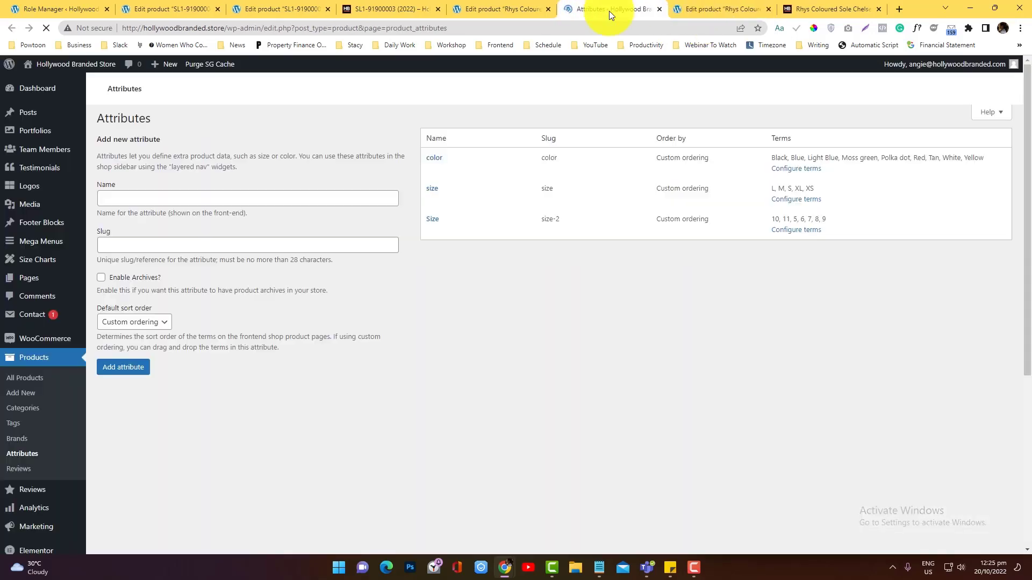
pyautogui.click(128, 329)
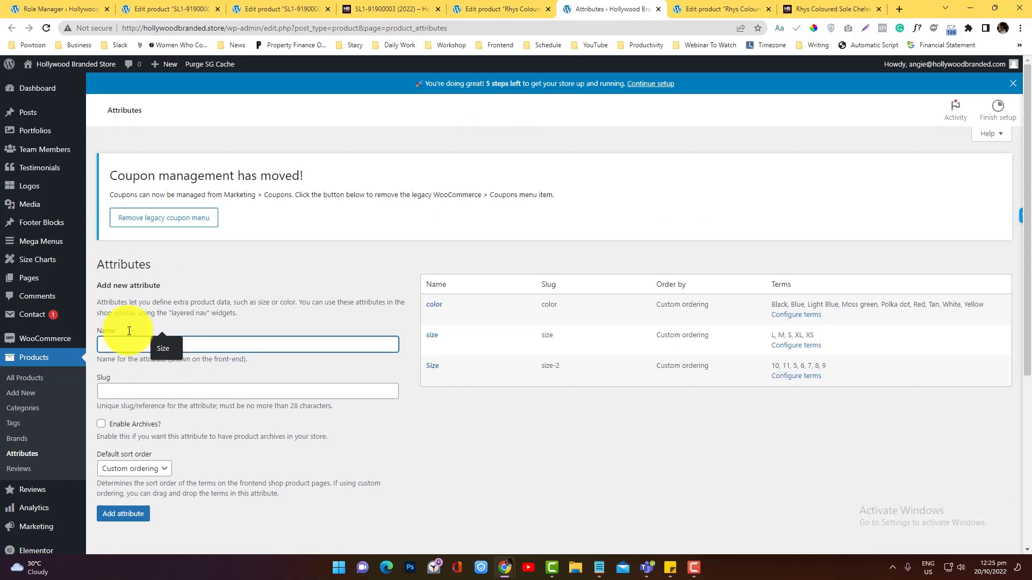
pyautogui.write('Typ')
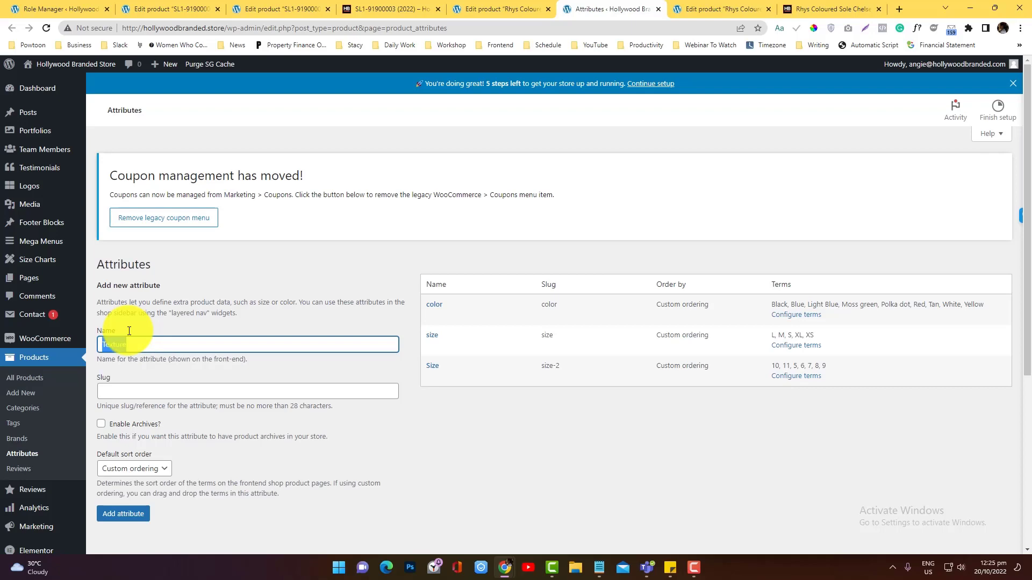
pyautogui.click(131, 392)
pyautogui.write('Texture')
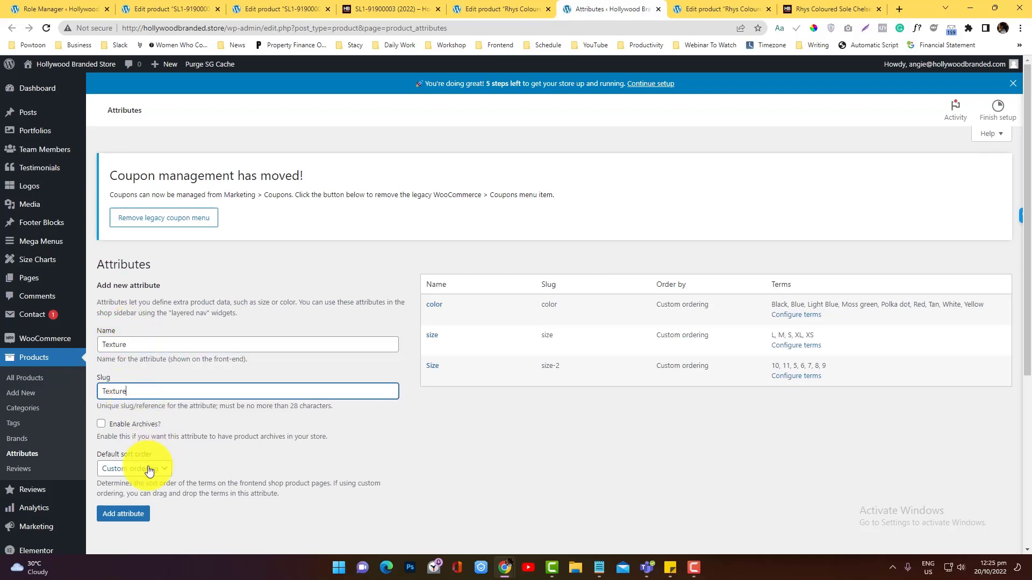
pyautogui.click(111, 518)
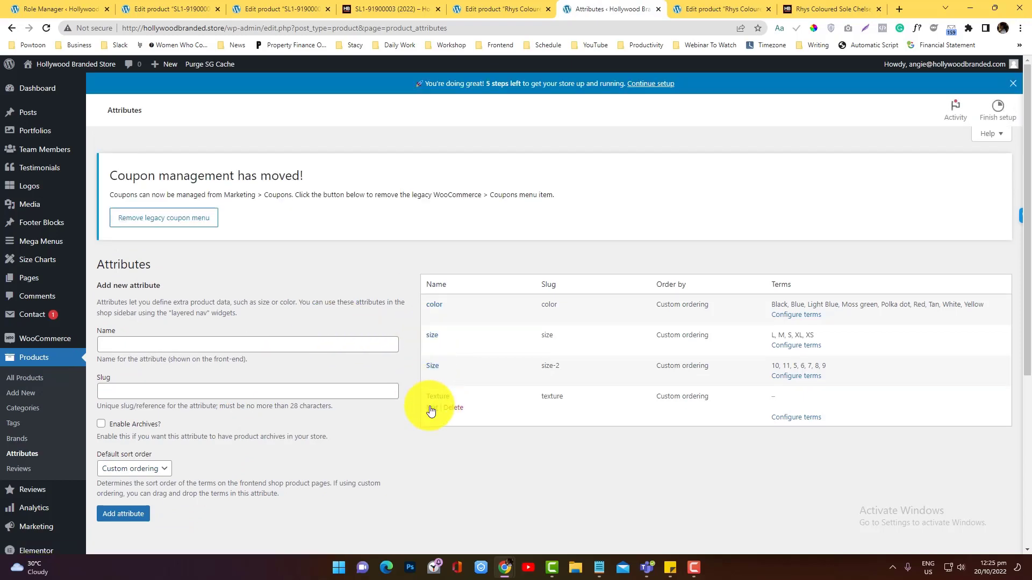
# - Examine the Texture attribute's edit page and return to the attribute list to see its row actions
pyautogui.click(431, 407)
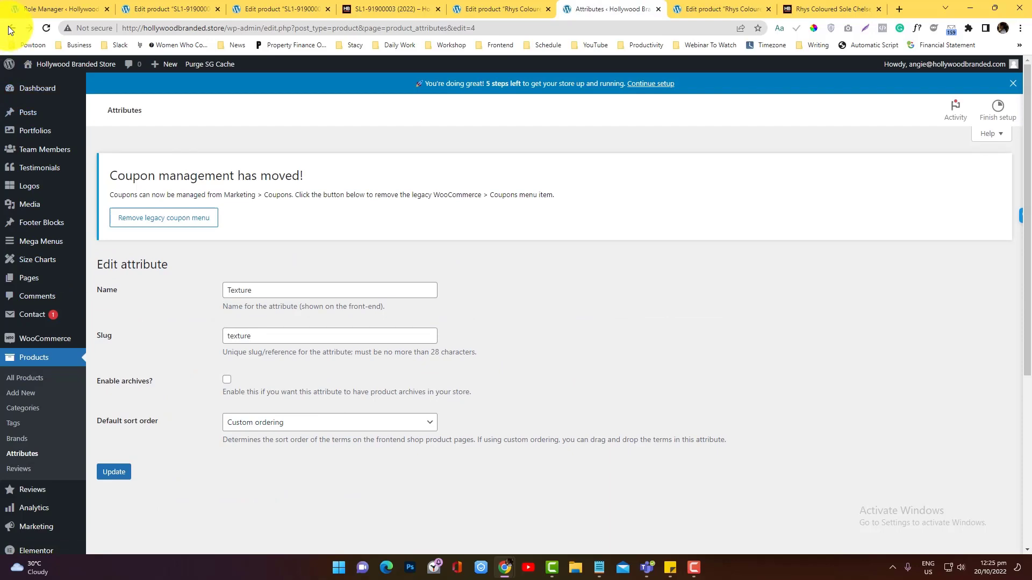
pyautogui.click(8, 28)
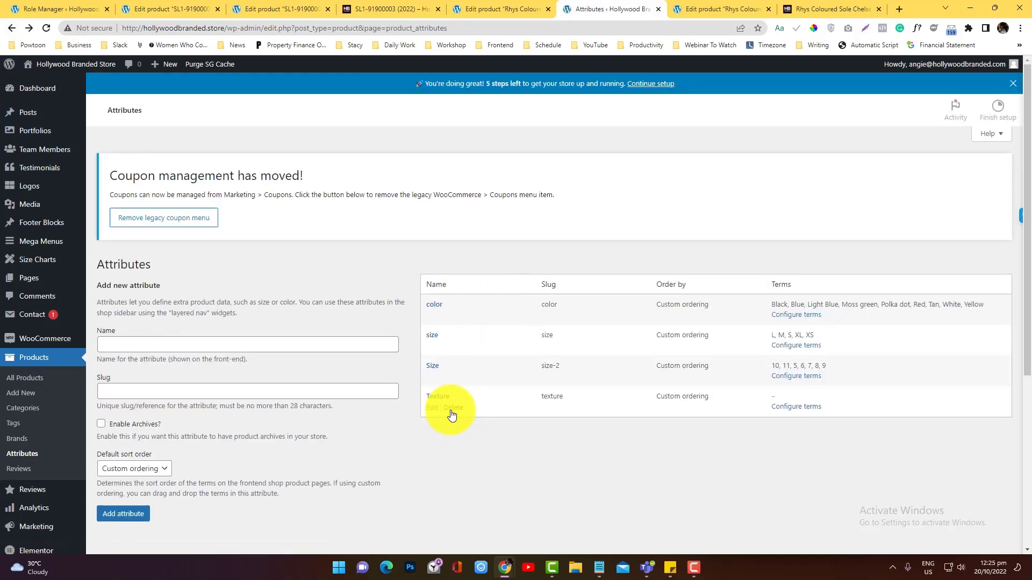
pyautogui.moveTo(449, 410)
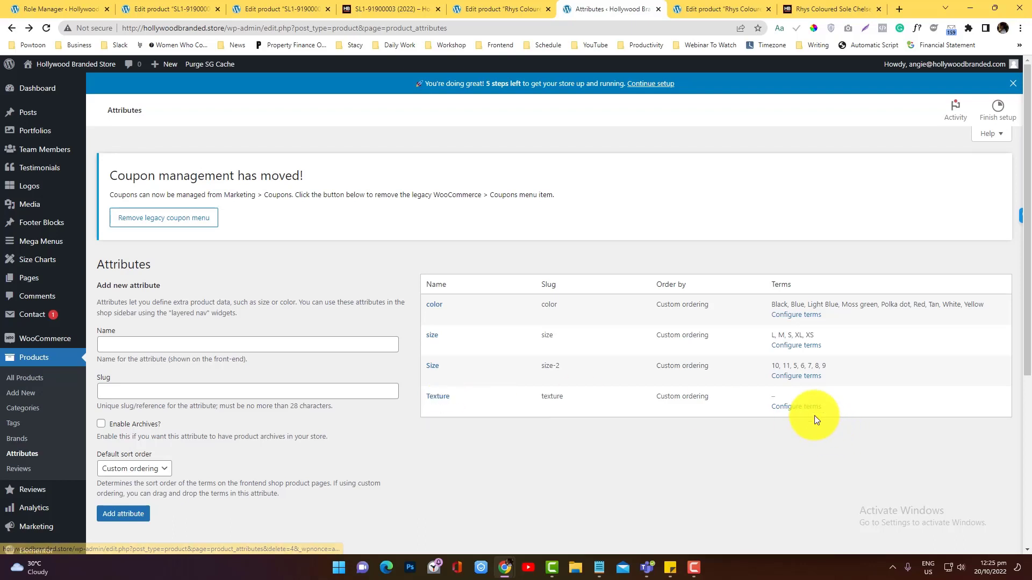
# - Add the term Satin with the slug satin to the Texture attribute
pyautogui.click(801, 408)
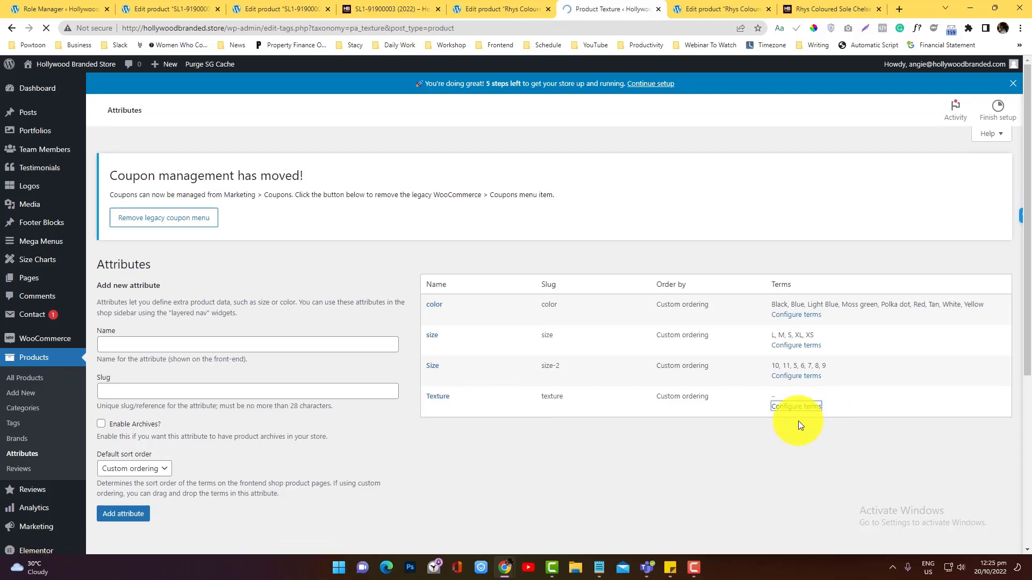
pyautogui.write('S')
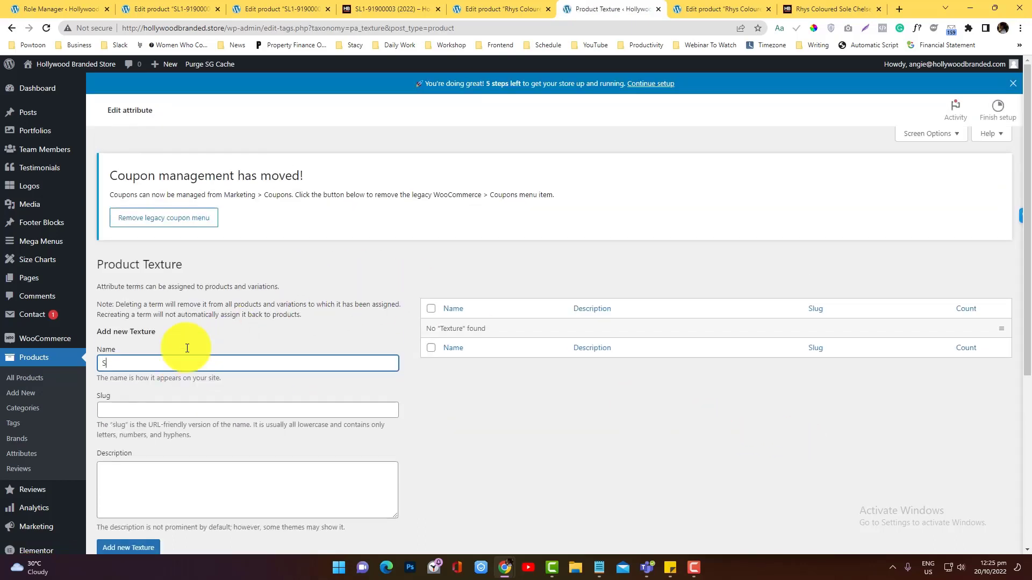
pyautogui.write('atin')
pyautogui.press('Tab')
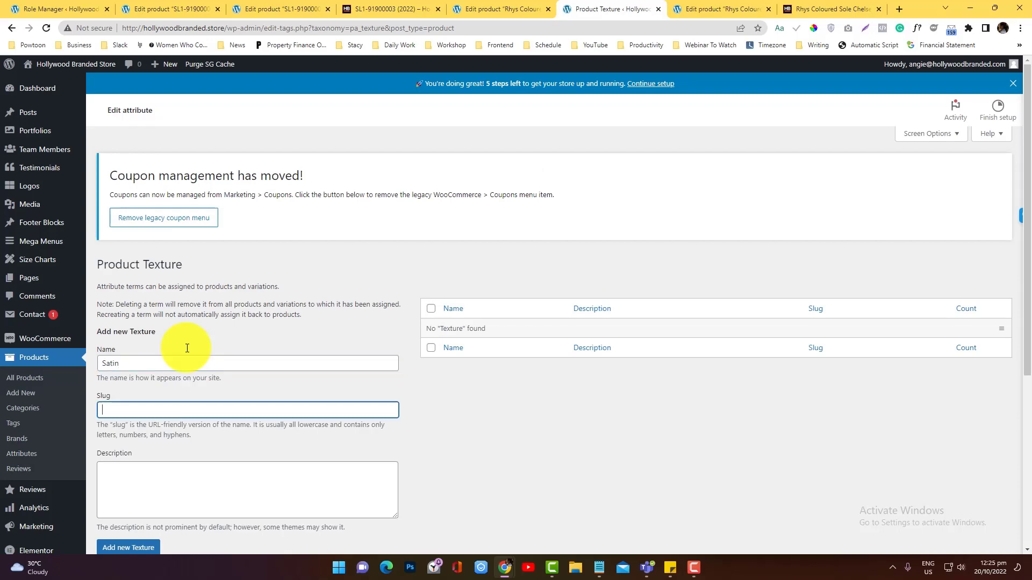
pyautogui.write('satin')
pyautogui.scroll(-5, 162, 344)
pyautogui.click(164, 286)
pyautogui.scroll(5, 226, 307)
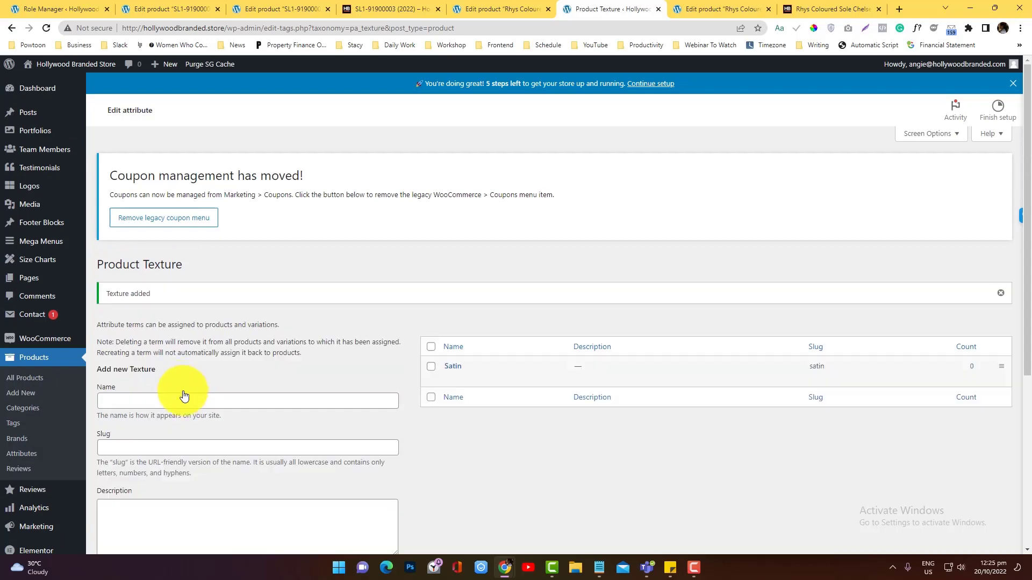
# - Add the term matte to the Texture attribute, reusing its name as the slug
pyautogui.click(179, 401)
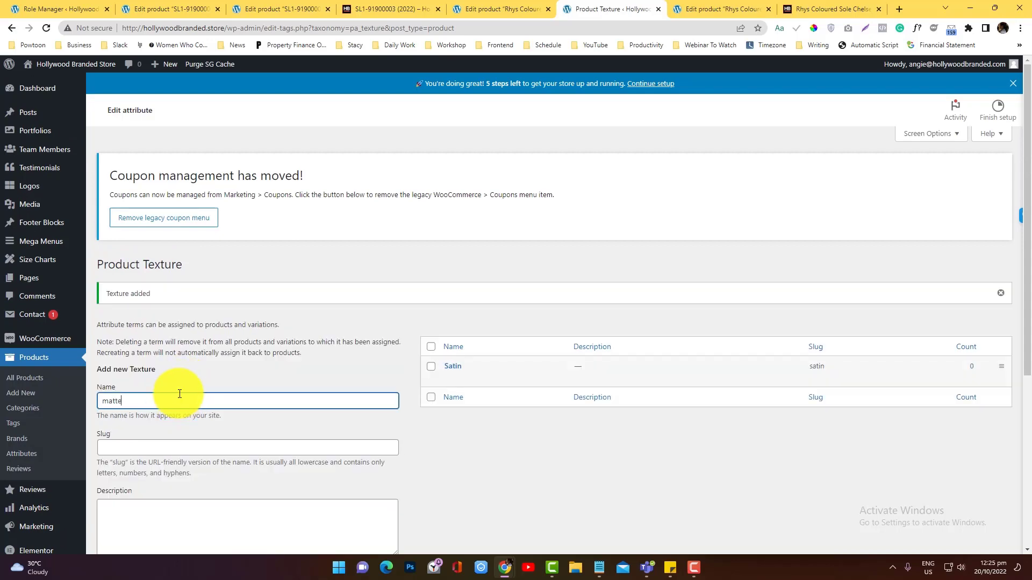
pyautogui.write('matte')
pyautogui.doubleClick(182, 401)
pyautogui.hotkey('ctrl', 'c')
pyautogui.click(193, 446)
pyautogui.hotkey('ctrl', 'v')
pyautogui.scroll(-3, 197, 416)
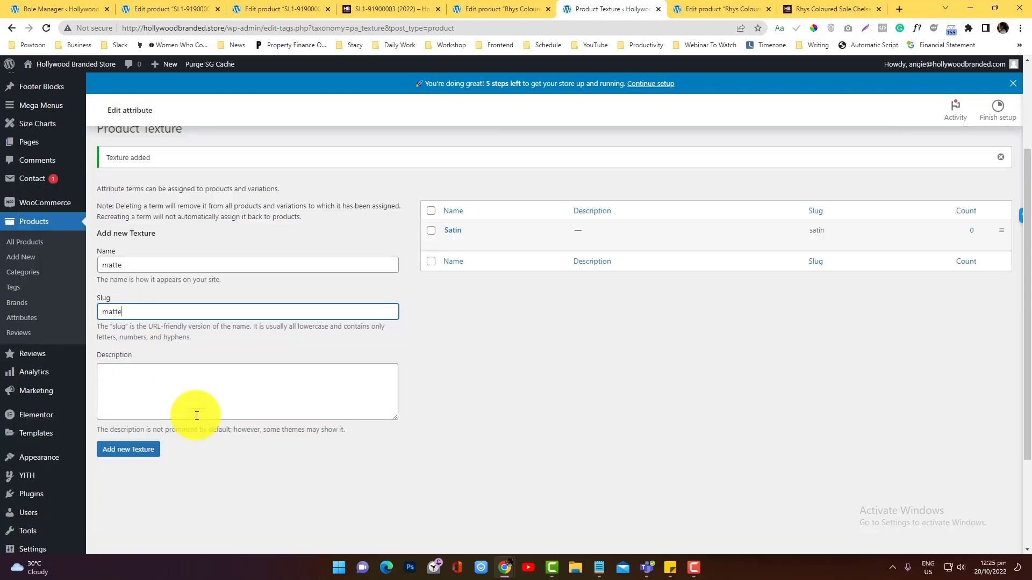
pyautogui.scroll(-3, 196, 416)
pyautogui.click(123, 318)
pyautogui.scroll(5, 463, 369)
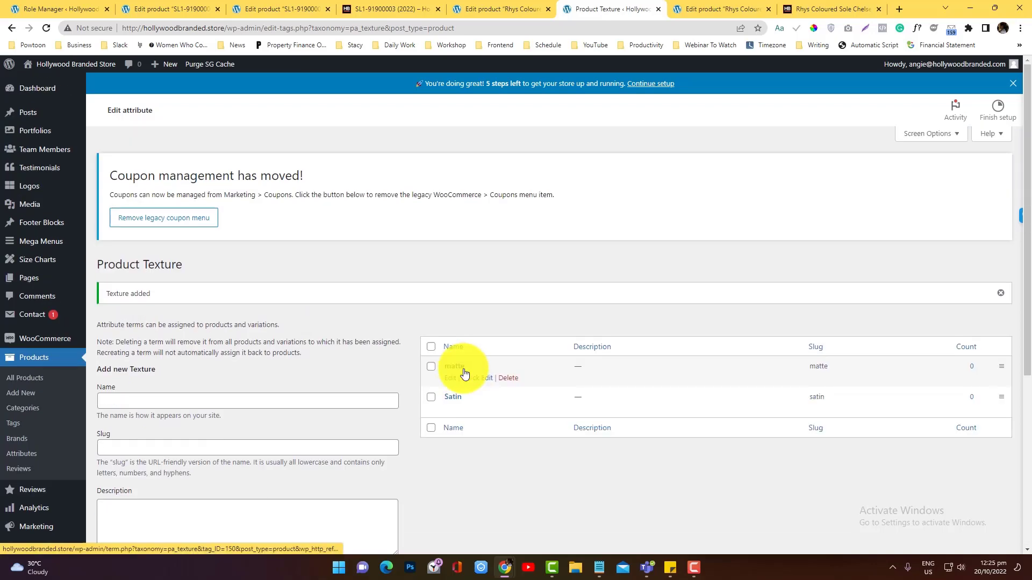
pyautogui.scroll(-3, 126, 362)
pyautogui.scroll(3, 123, 365)
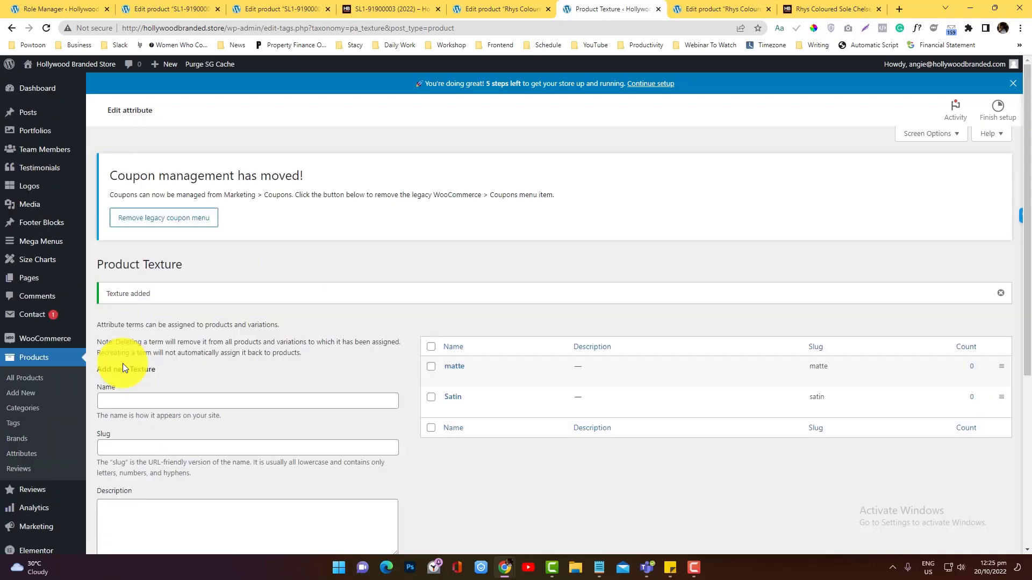
pyautogui.scroll(-5, 32, 292)
pyautogui.scroll(5, 39, 283)
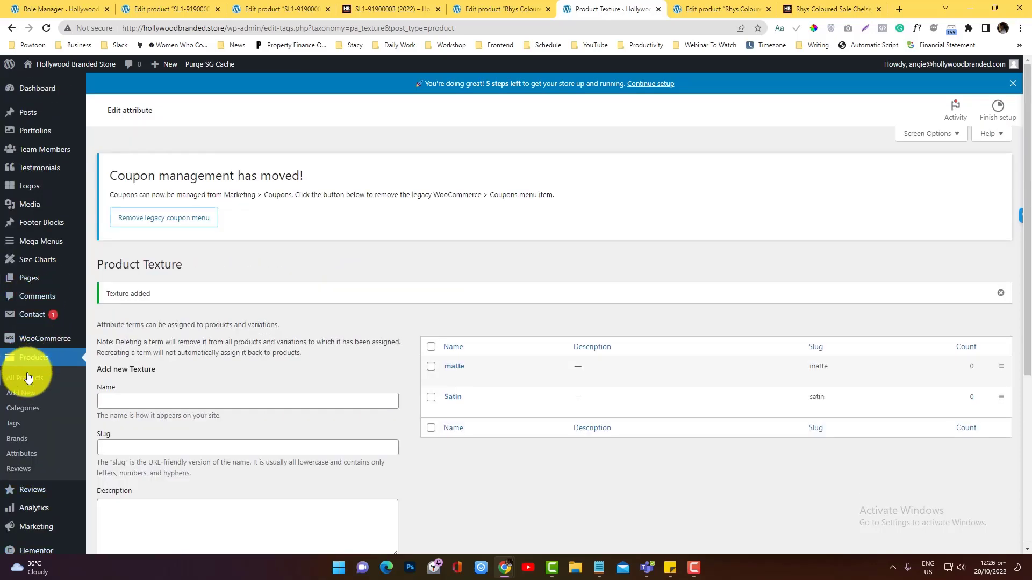
# - Reload the Rhys Coloured Sole Chelsea Boots edit page and expand its Product data box
pyautogui.click(678, 10)
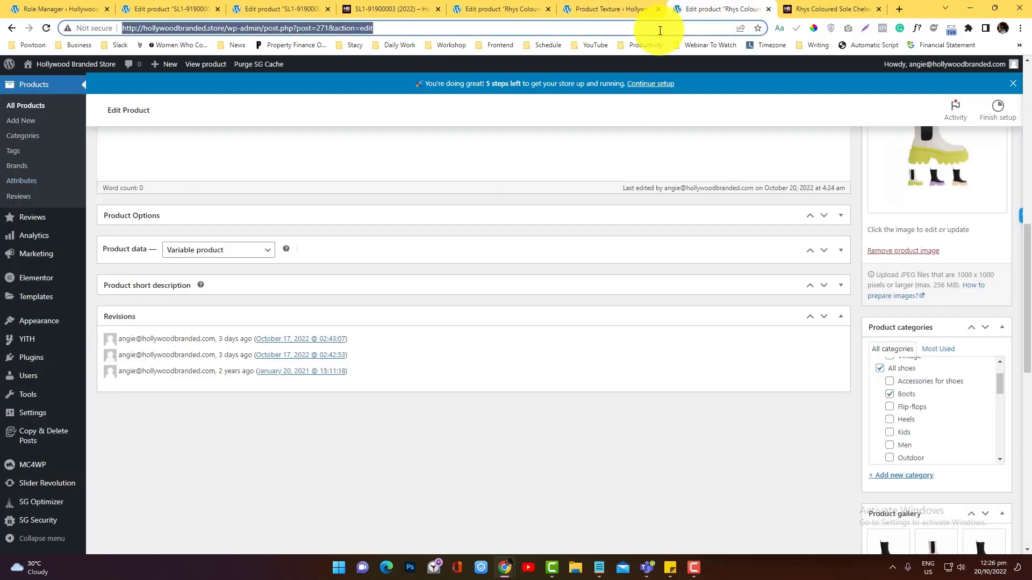
pyautogui.press('Return')
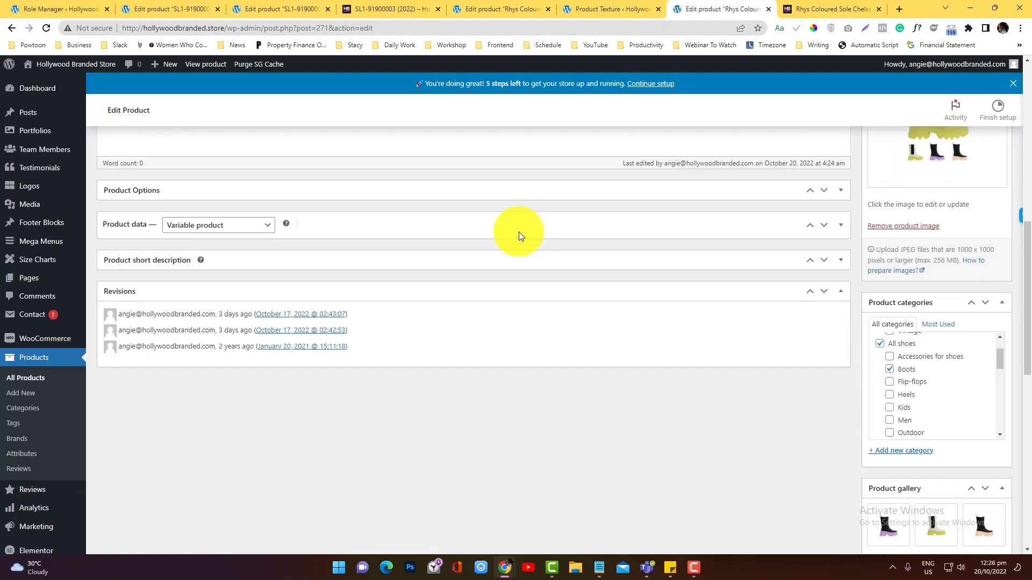
pyautogui.click(489, 282)
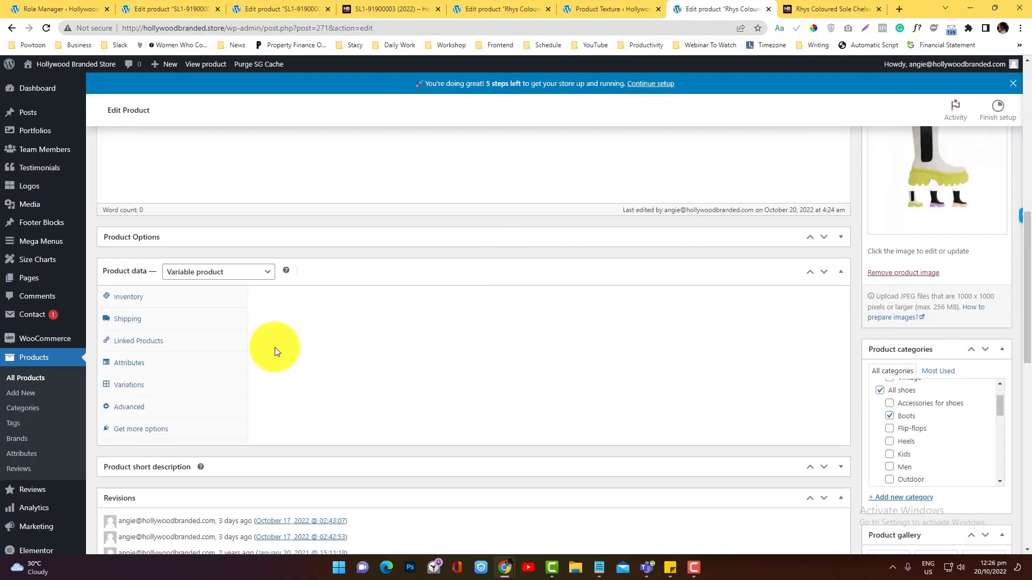
# - Add the Texture attribute to the product's attributes
pyautogui.click(178, 380)
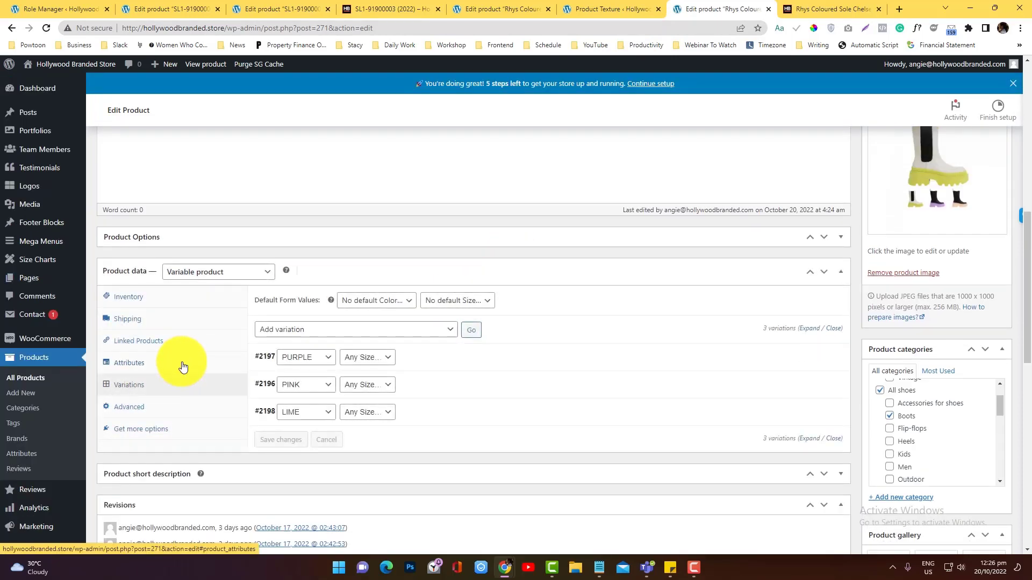
pyautogui.click(182, 366)
pyautogui.click(346, 299)
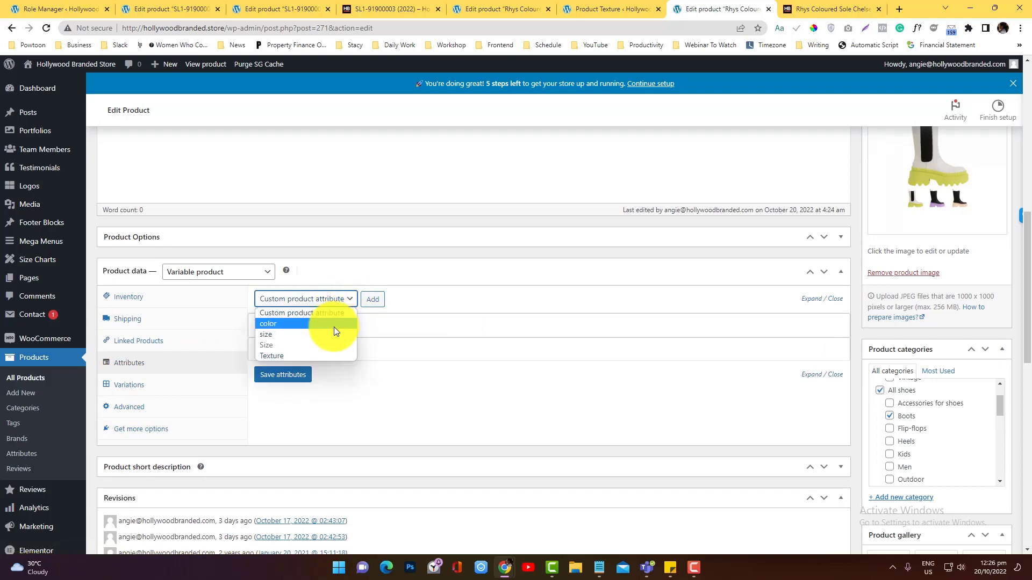
pyautogui.click(302, 356)
pyautogui.click(378, 303)
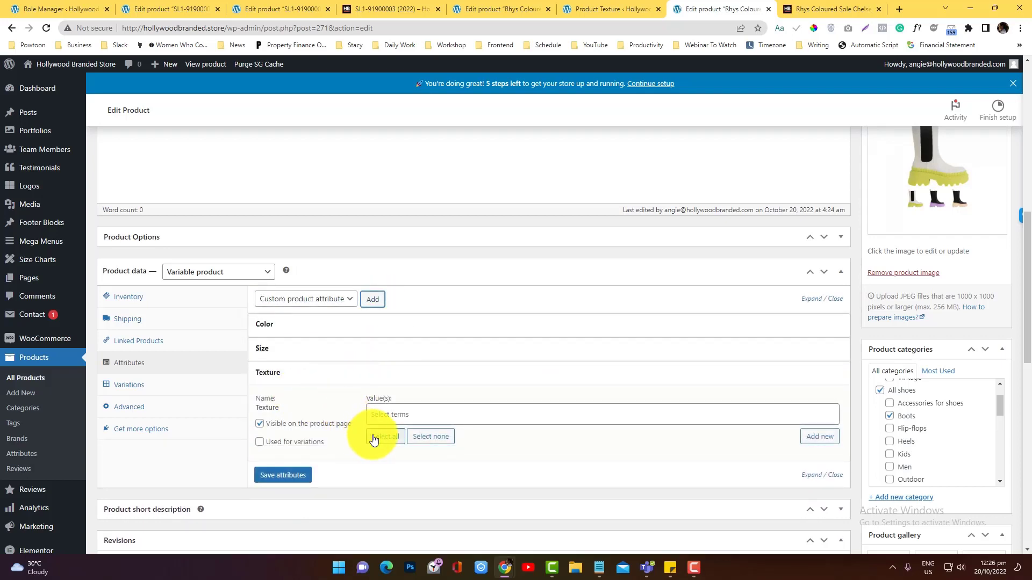
# - Try selecting all Texture terms and clearing them, and choose only matte as the attribute's value
pyautogui.click(378, 437)
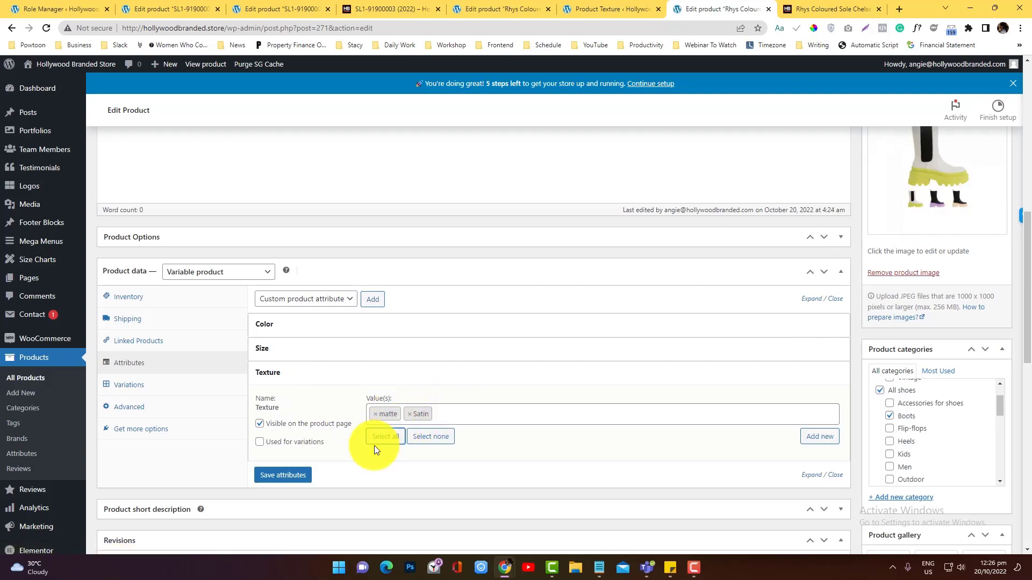
pyautogui.click(422, 441)
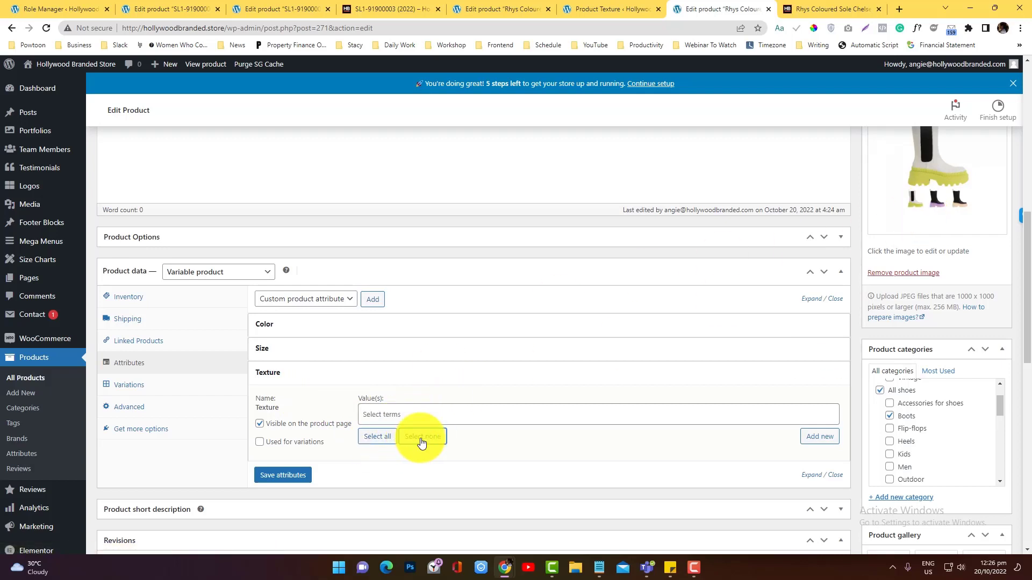
pyautogui.click(398, 416)
pyautogui.click(392, 435)
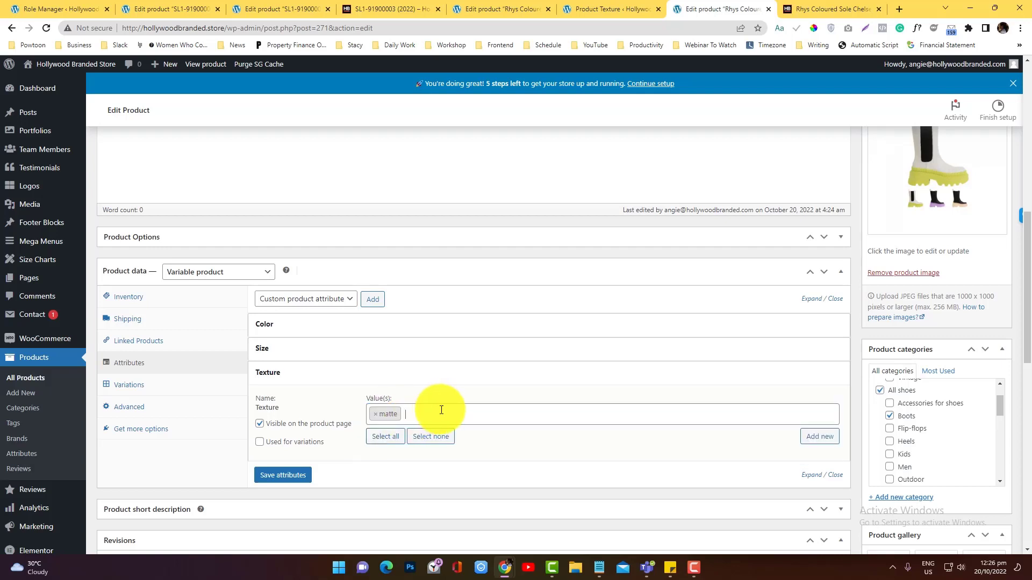
pyautogui.click(436, 413)
pyautogui.click(373, 477)
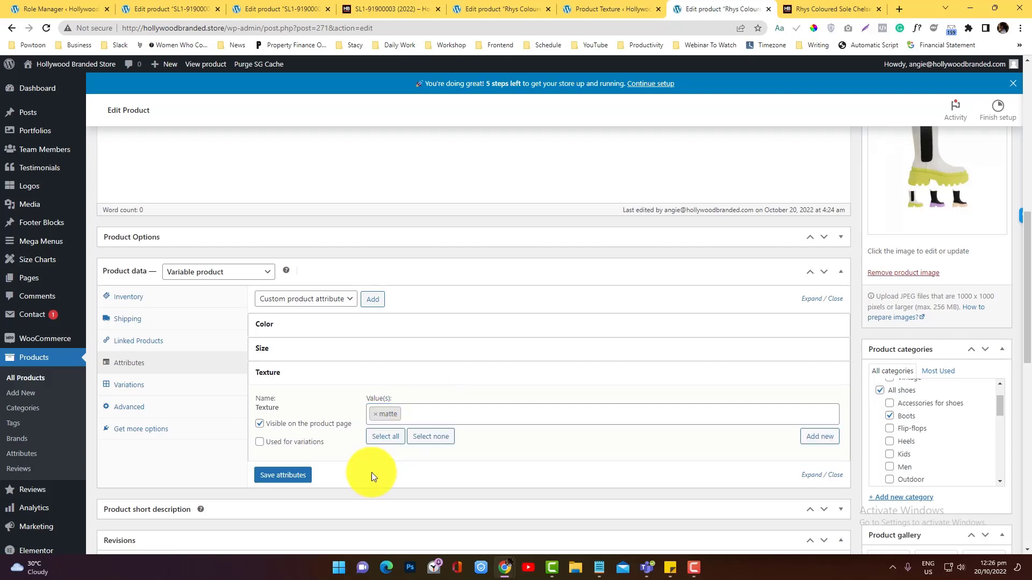
# - Mark the Texture attribute as used for variations, and open the new term prompt and cancel it
pyautogui.click(371, 415)
pyautogui.click(259, 441)
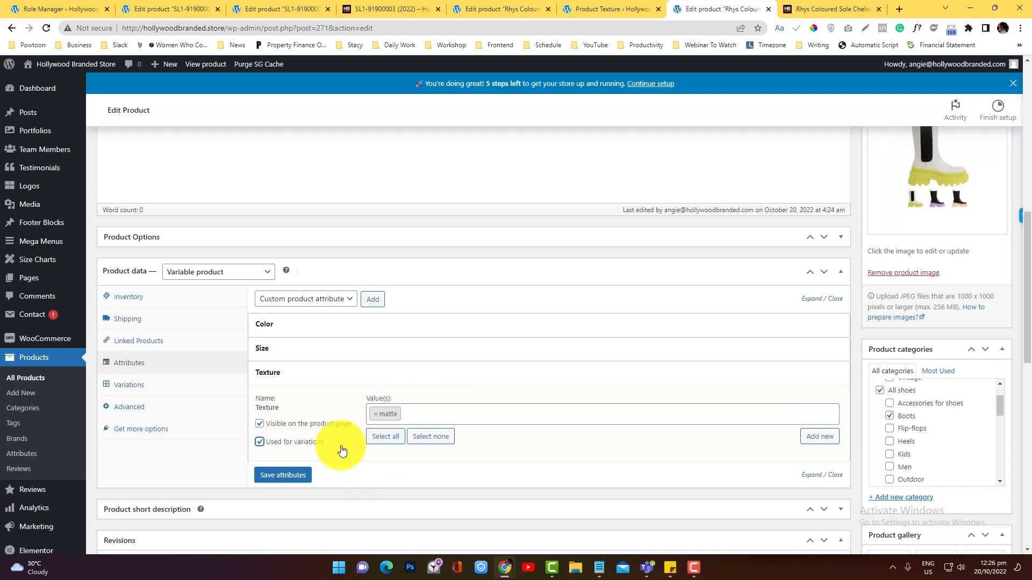
pyautogui.click(819, 438)
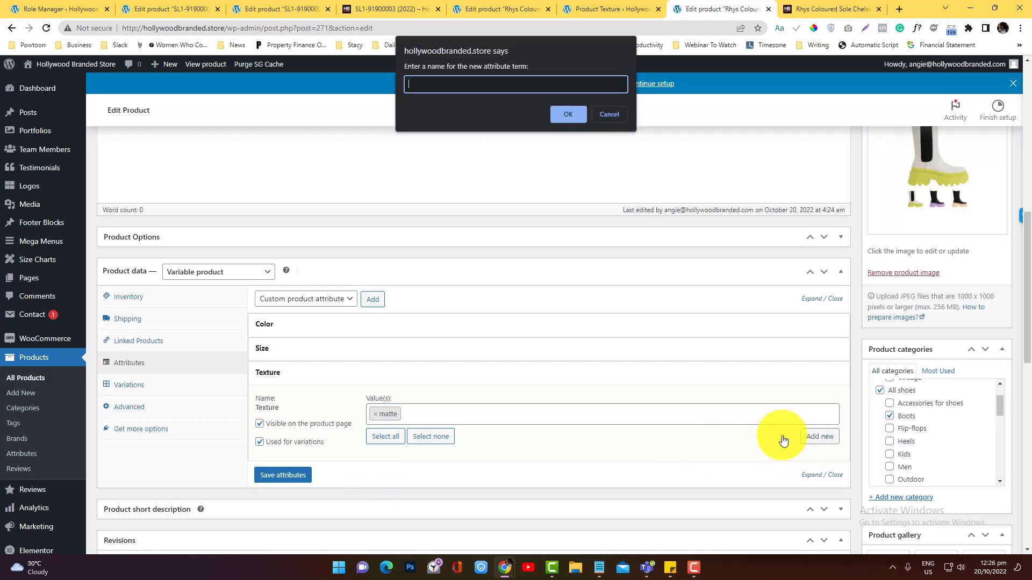
pyautogui.click(614, 117)
# - Remove the Texture attribute from the product, save the attributes and update the product
pyautogui.click(832, 374)
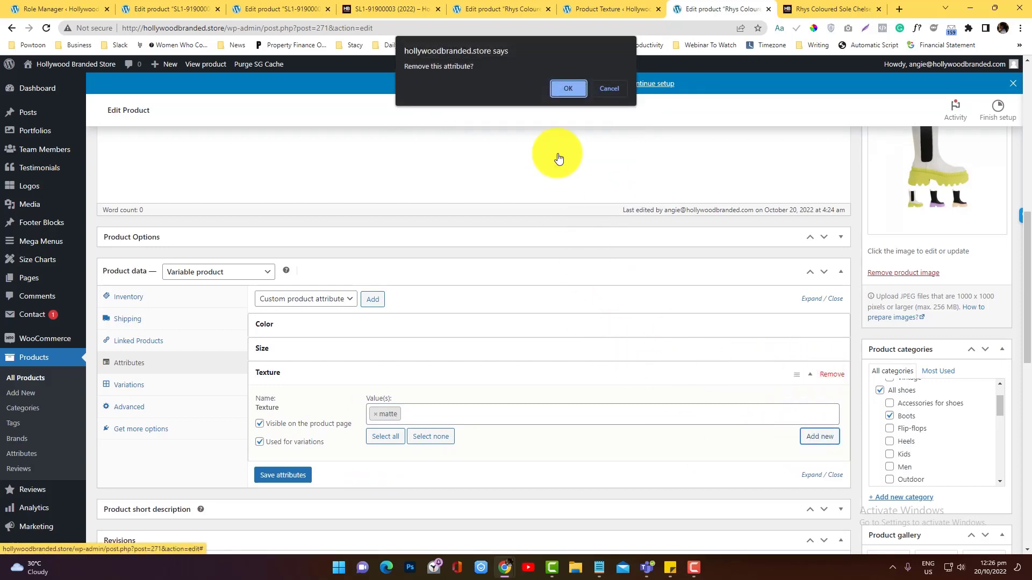
pyautogui.click(568, 88)
pyautogui.click(283, 375)
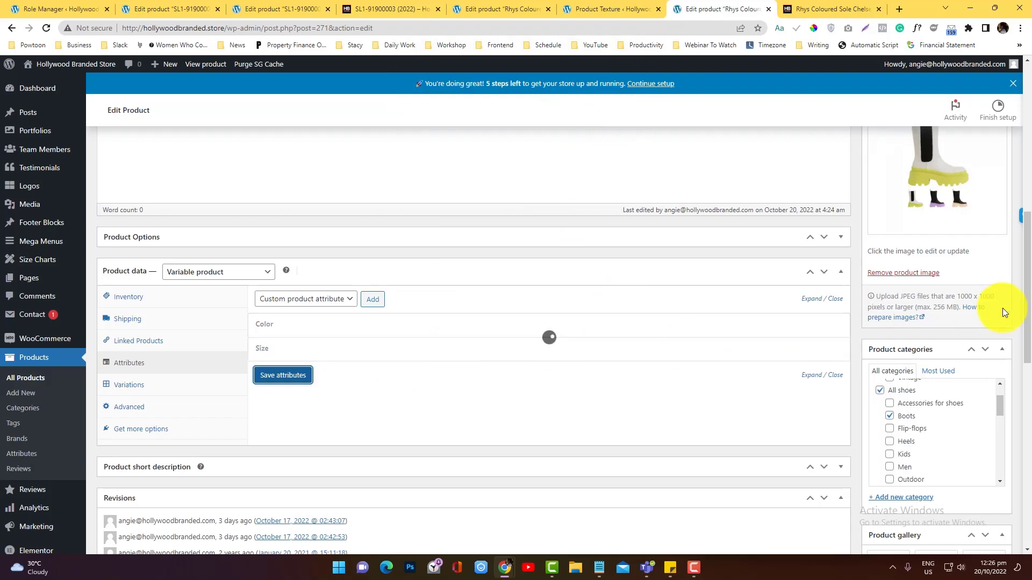
pyautogui.scroll(10, 1002, 308)
pyautogui.click(988, 529)
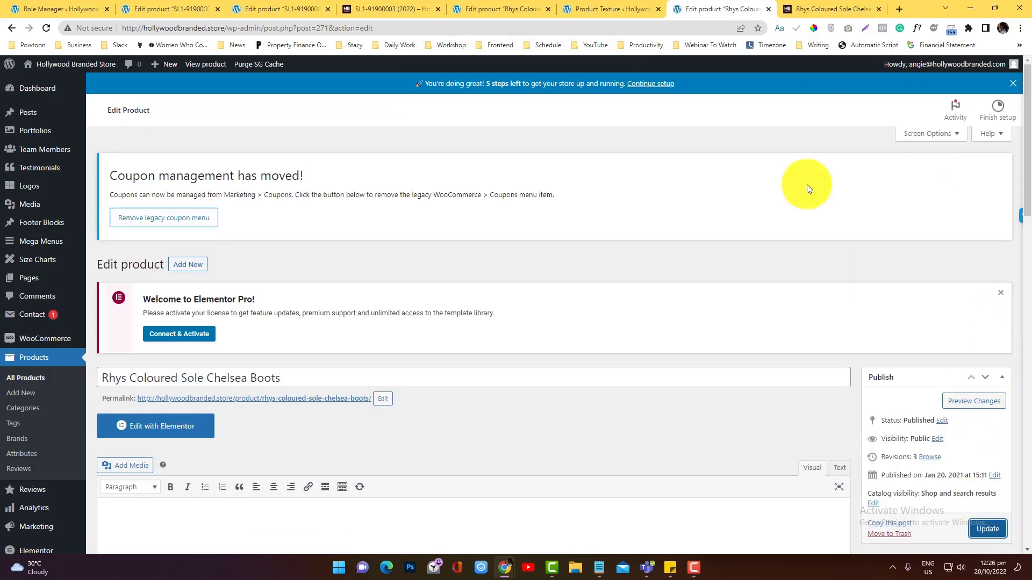
# - Place the storefront product tab before the product edit tab and reload the page to check the attribute options
pyautogui.moveTo(806, 9); pyautogui.dragTo(693, 11)
pyautogui.click(645, 25)
pyautogui.press('Return')
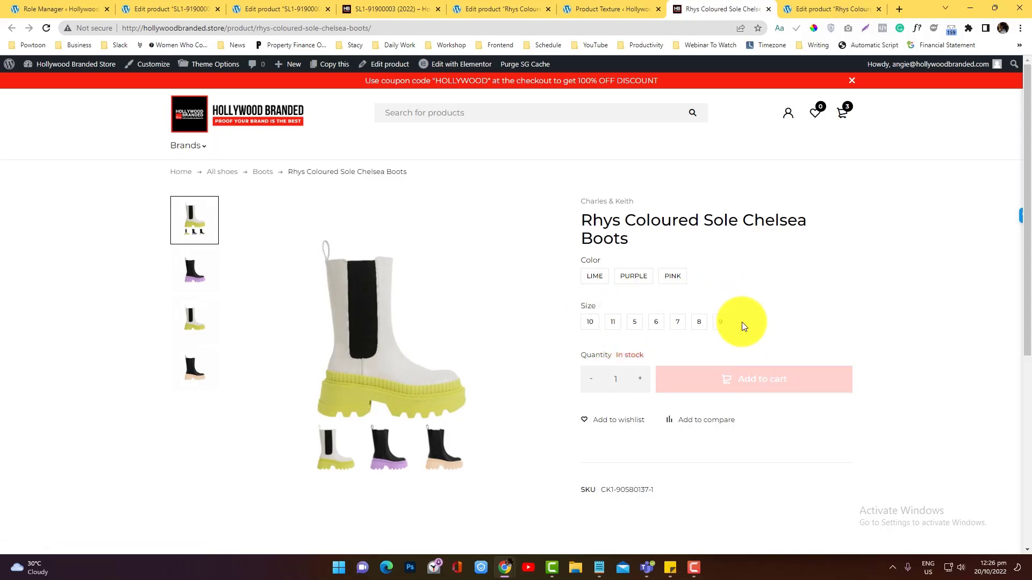
# - Go from the product edit page to the global attributes and open the terms of the Size attribute with slug size-2
pyautogui.click(806, 8)
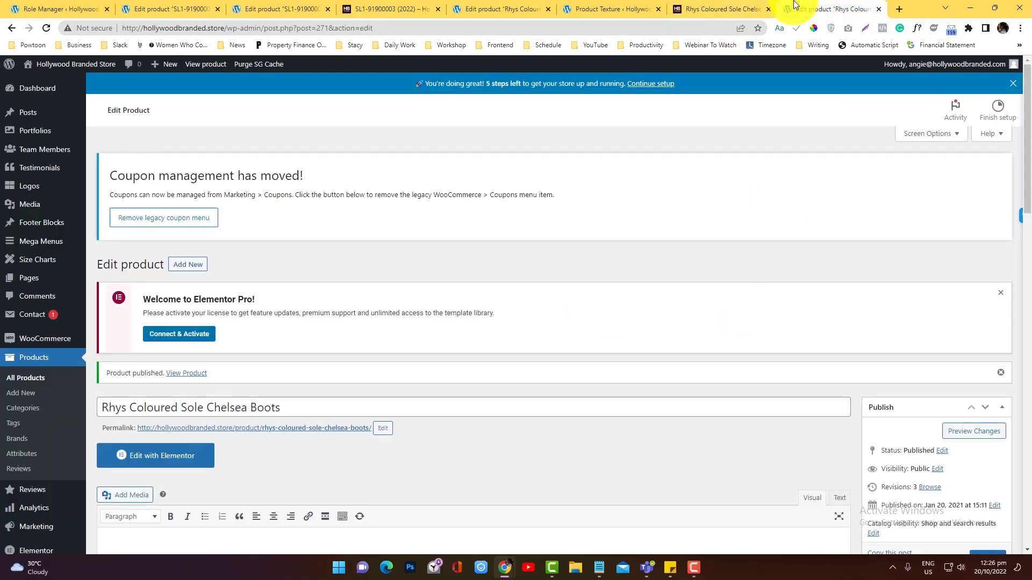
pyautogui.scroll(-5, 30, 263)
pyautogui.click(25, 185)
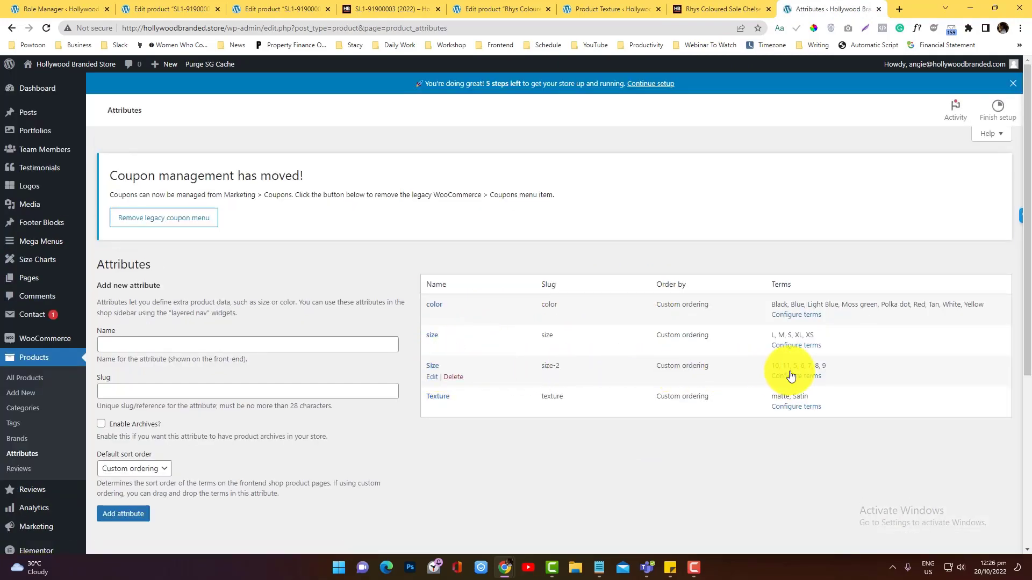
pyautogui.click(792, 375)
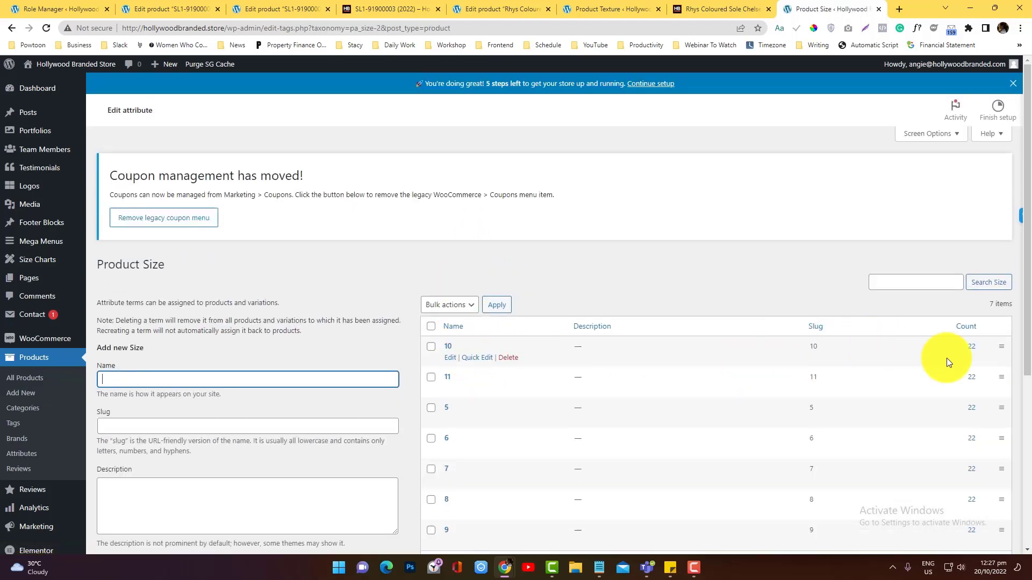
# - Reorder the Size terms by moving 10 and 11 below 9, so they run from 5 to 11
pyautogui.scroll(-5, 881, 301)
pyautogui.scroll(5, 1006, 276)
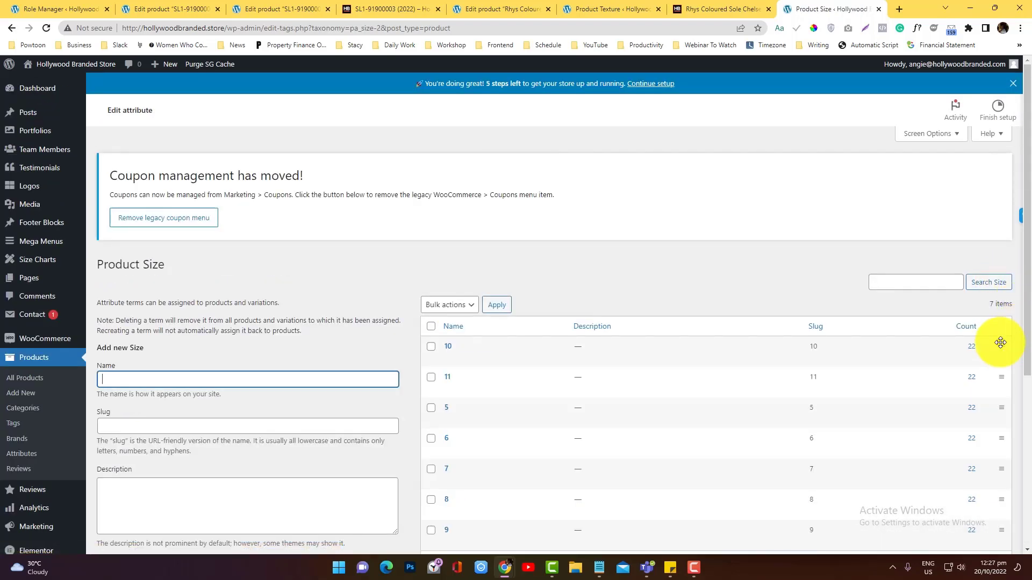
pyautogui.moveTo(1001, 346); pyautogui.dragTo(960, 416)
pyautogui.scroll(-2, 988, 516)
pyautogui.moveTo(1000, 238); pyautogui.dragTo(967, 422)
pyautogui.scroll(-3, 556, 423)
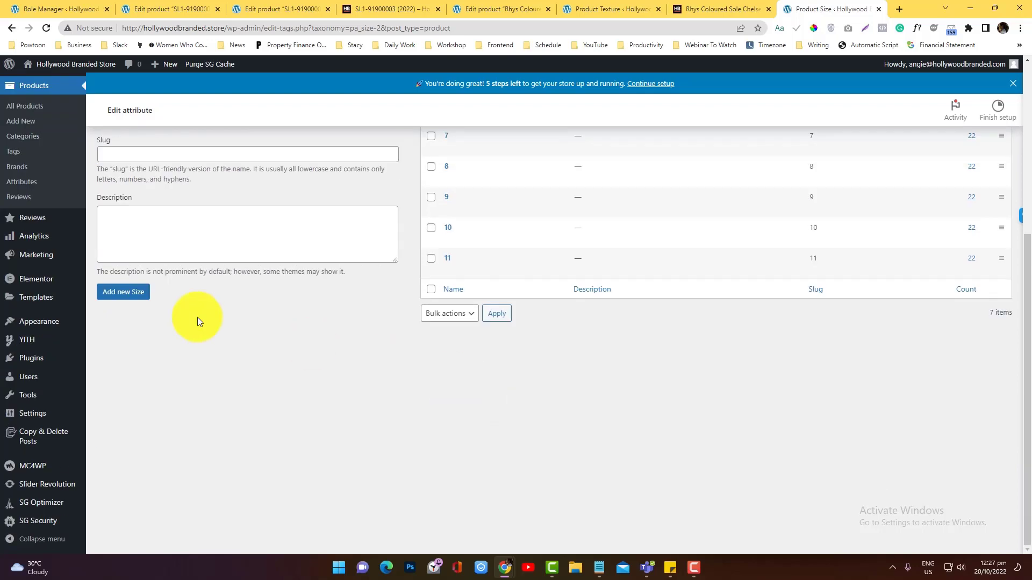
pyautogui.scroll(5, 930, 413)
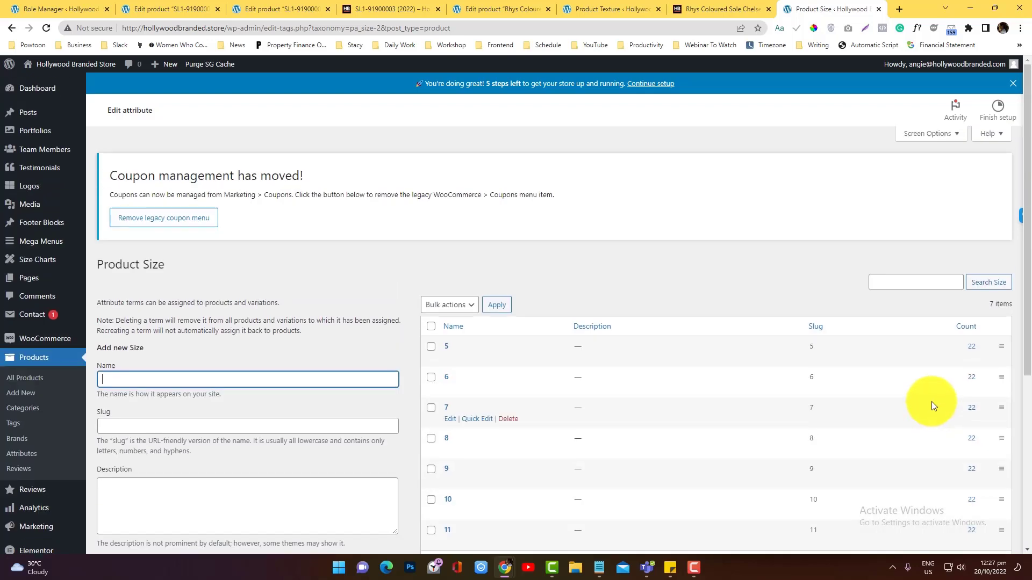
# - Check the order of the size options on the Rhys Coloured Sole Chelsea Boots storefront page
pyautogui.click(734, 12)
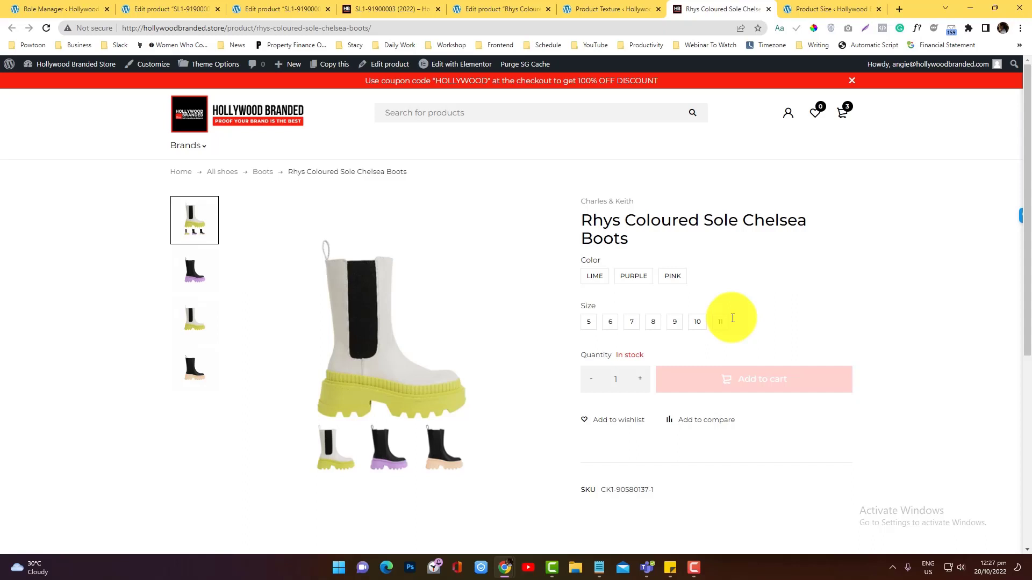
pyautogui.scroll(-5, 732, 318)
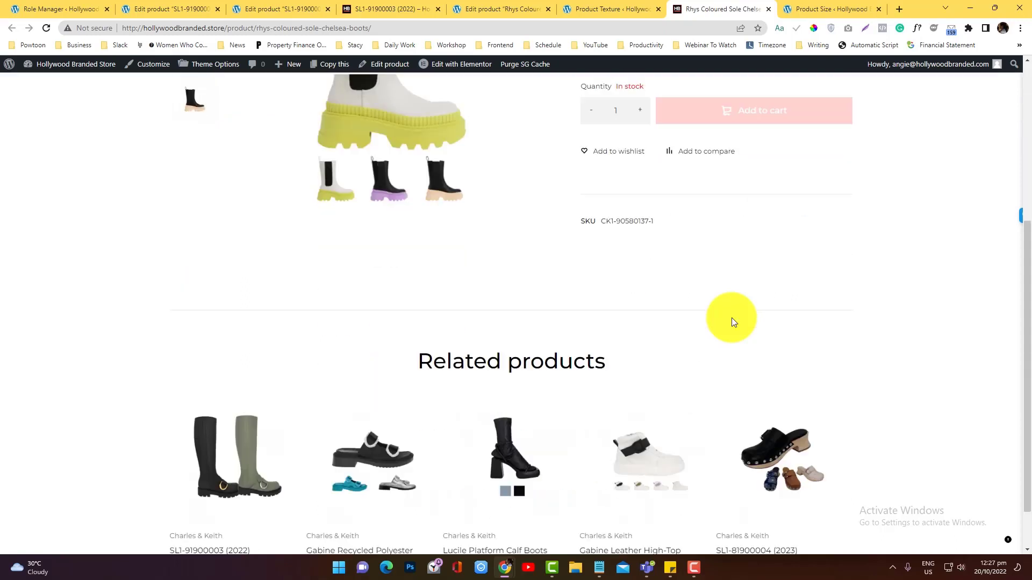